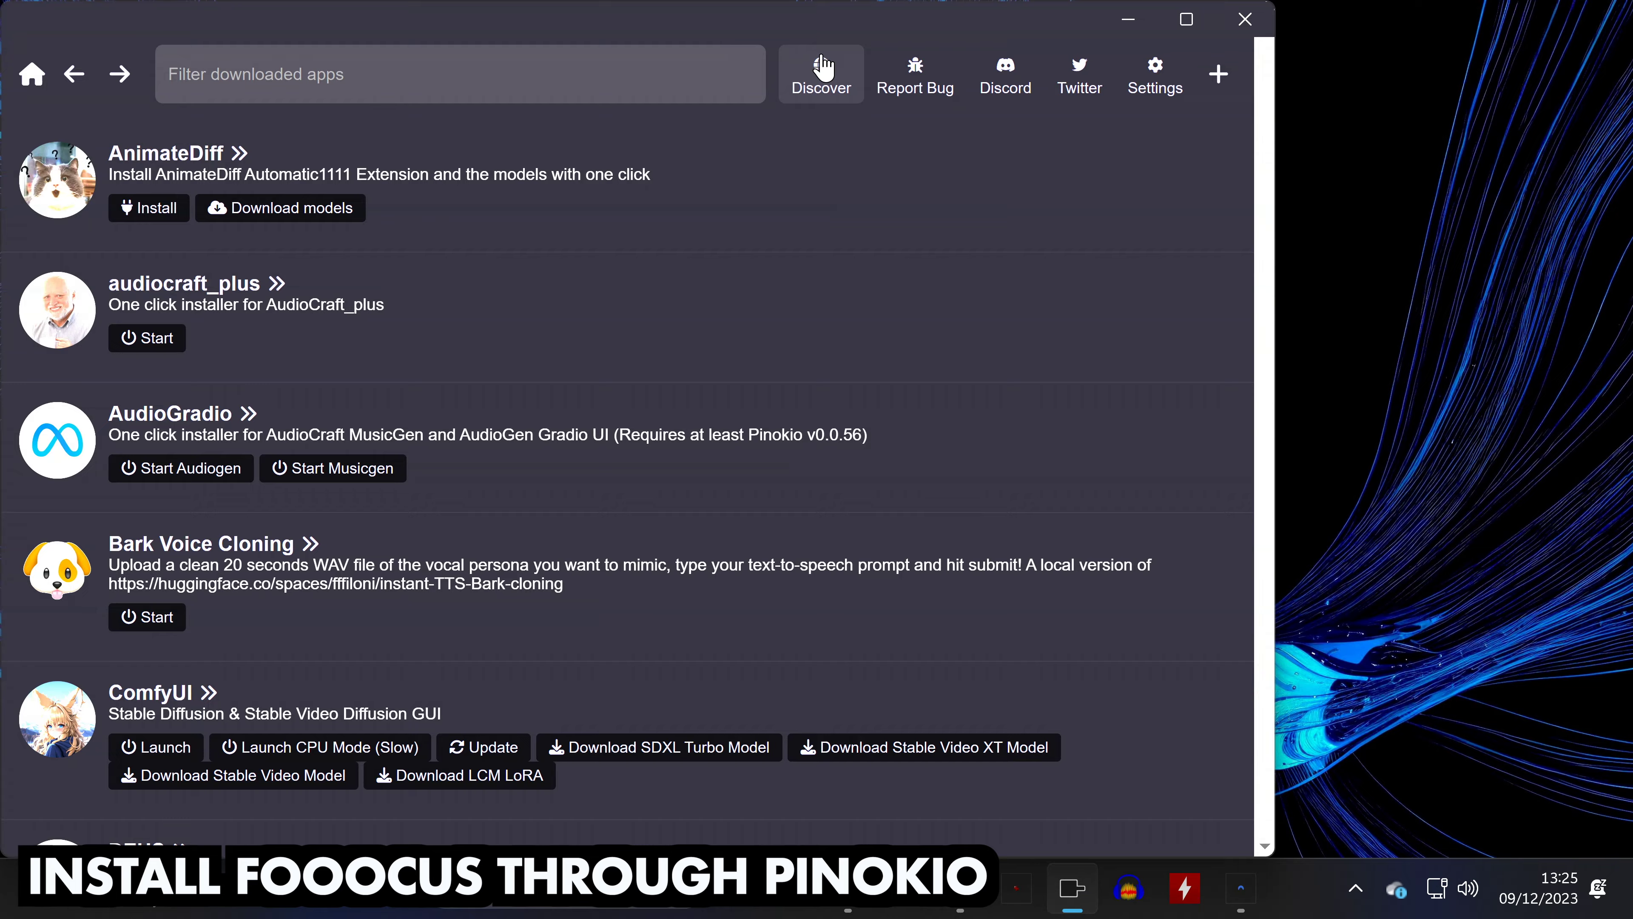
{"action": "left_click", "coordinate": [820, 64]}
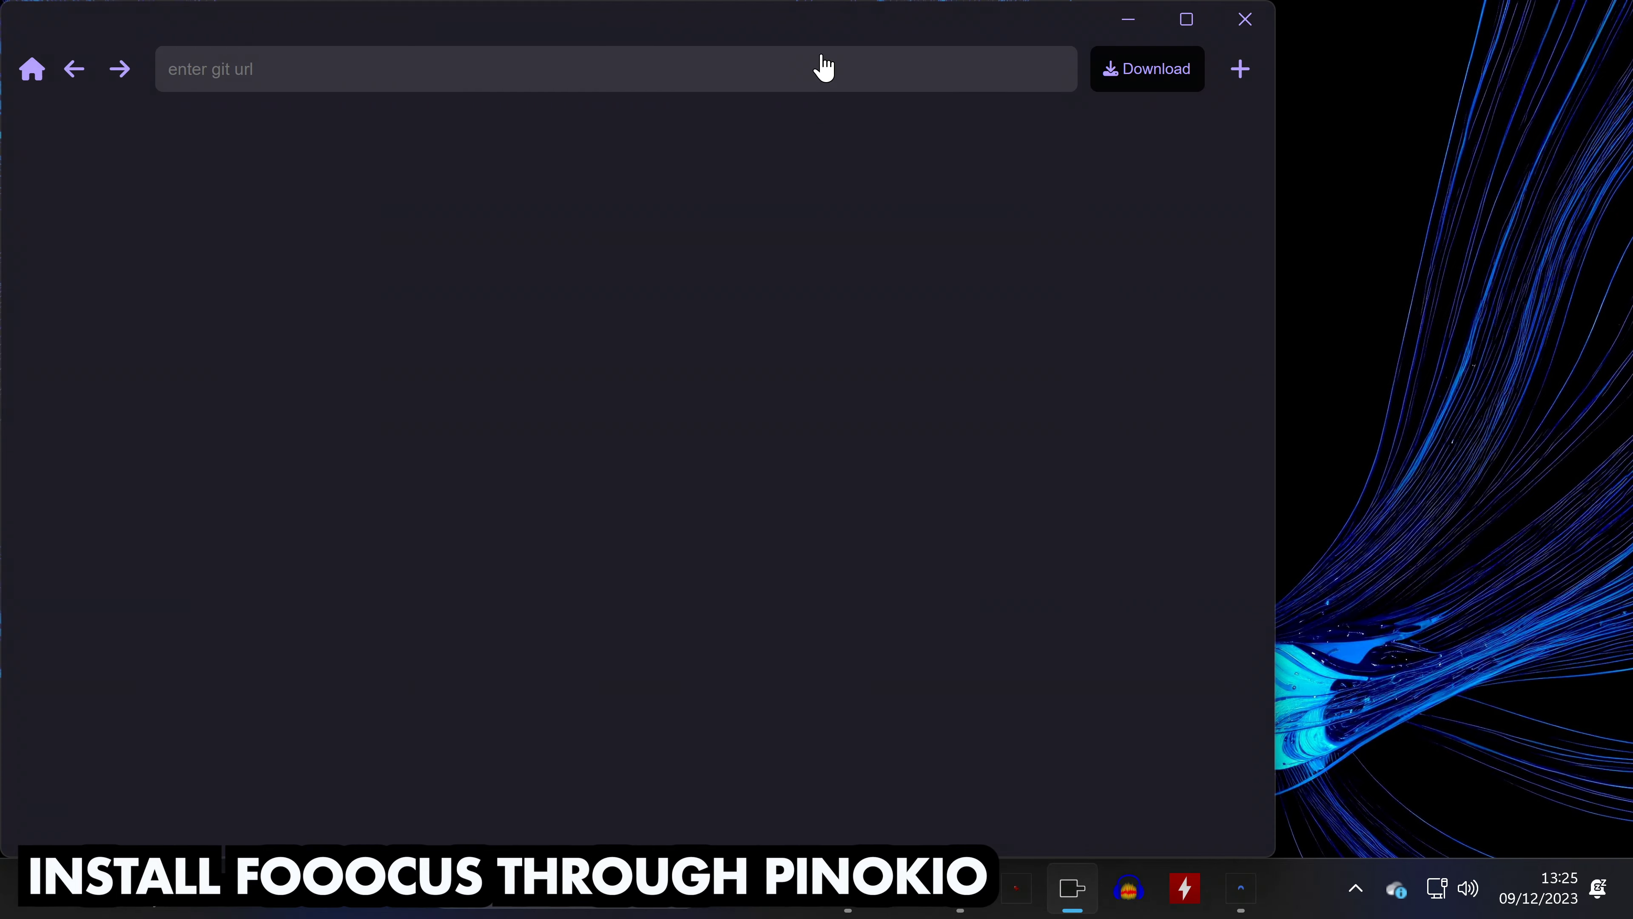
{"action": "double_click", "coordinate": [1045, 45]}
{"action": "scroll", "coordinate": [1505, 546], "scroll_direction": "down", "scroll_amount": 20}
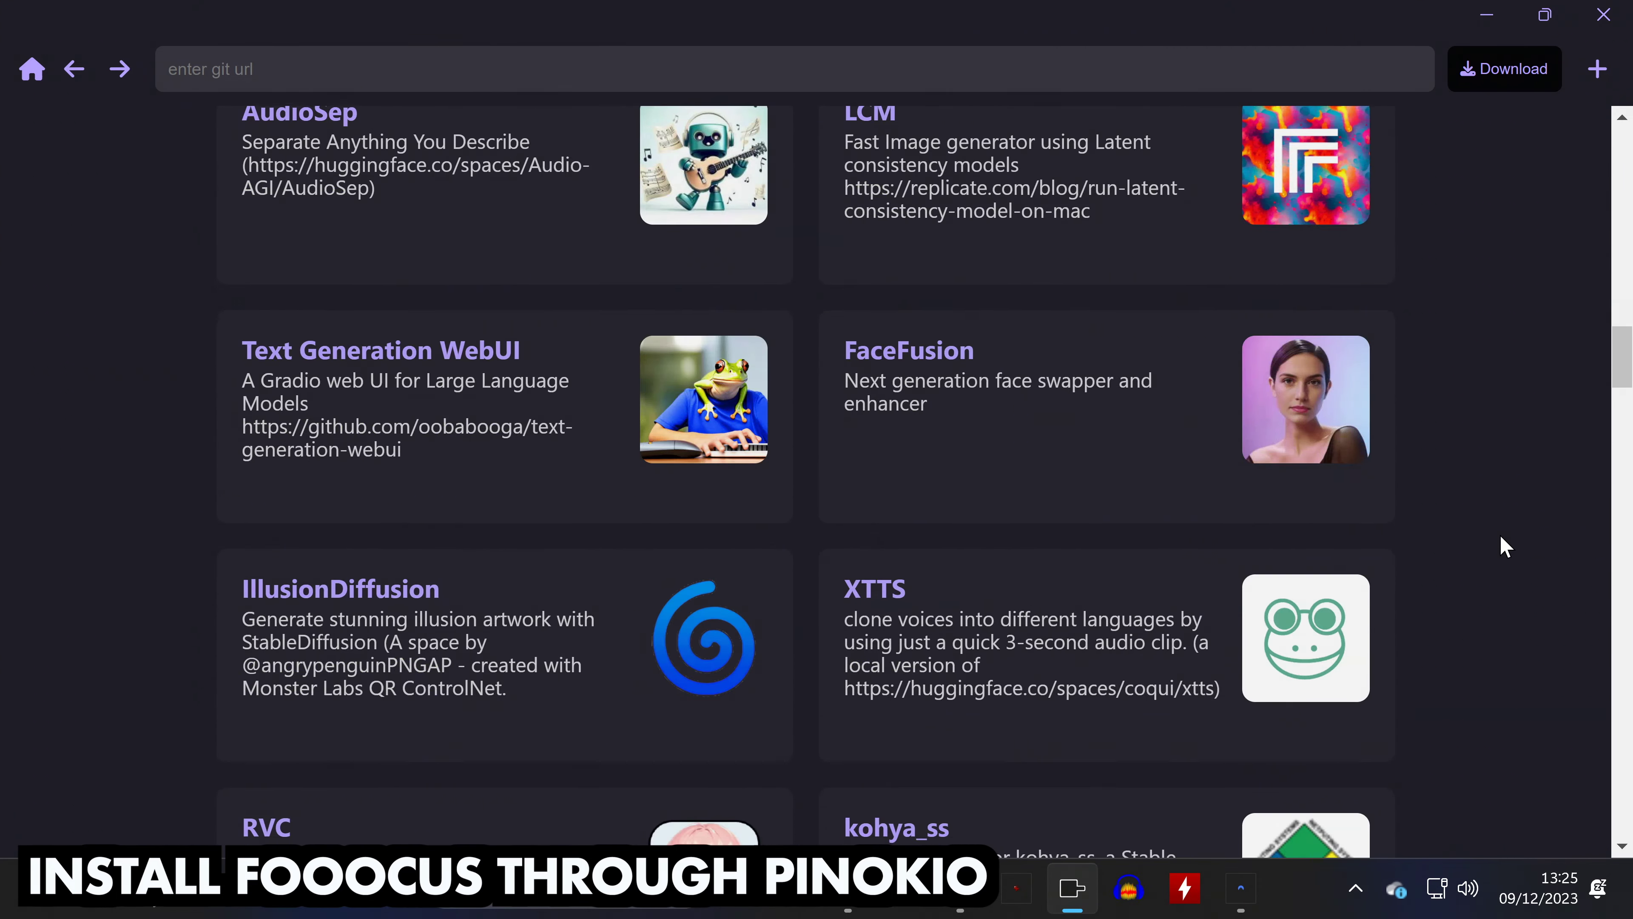
{"action": "scroll", "coordinate": [1505, 545], "scroll_direction": "down", "scroll_amount": 3}
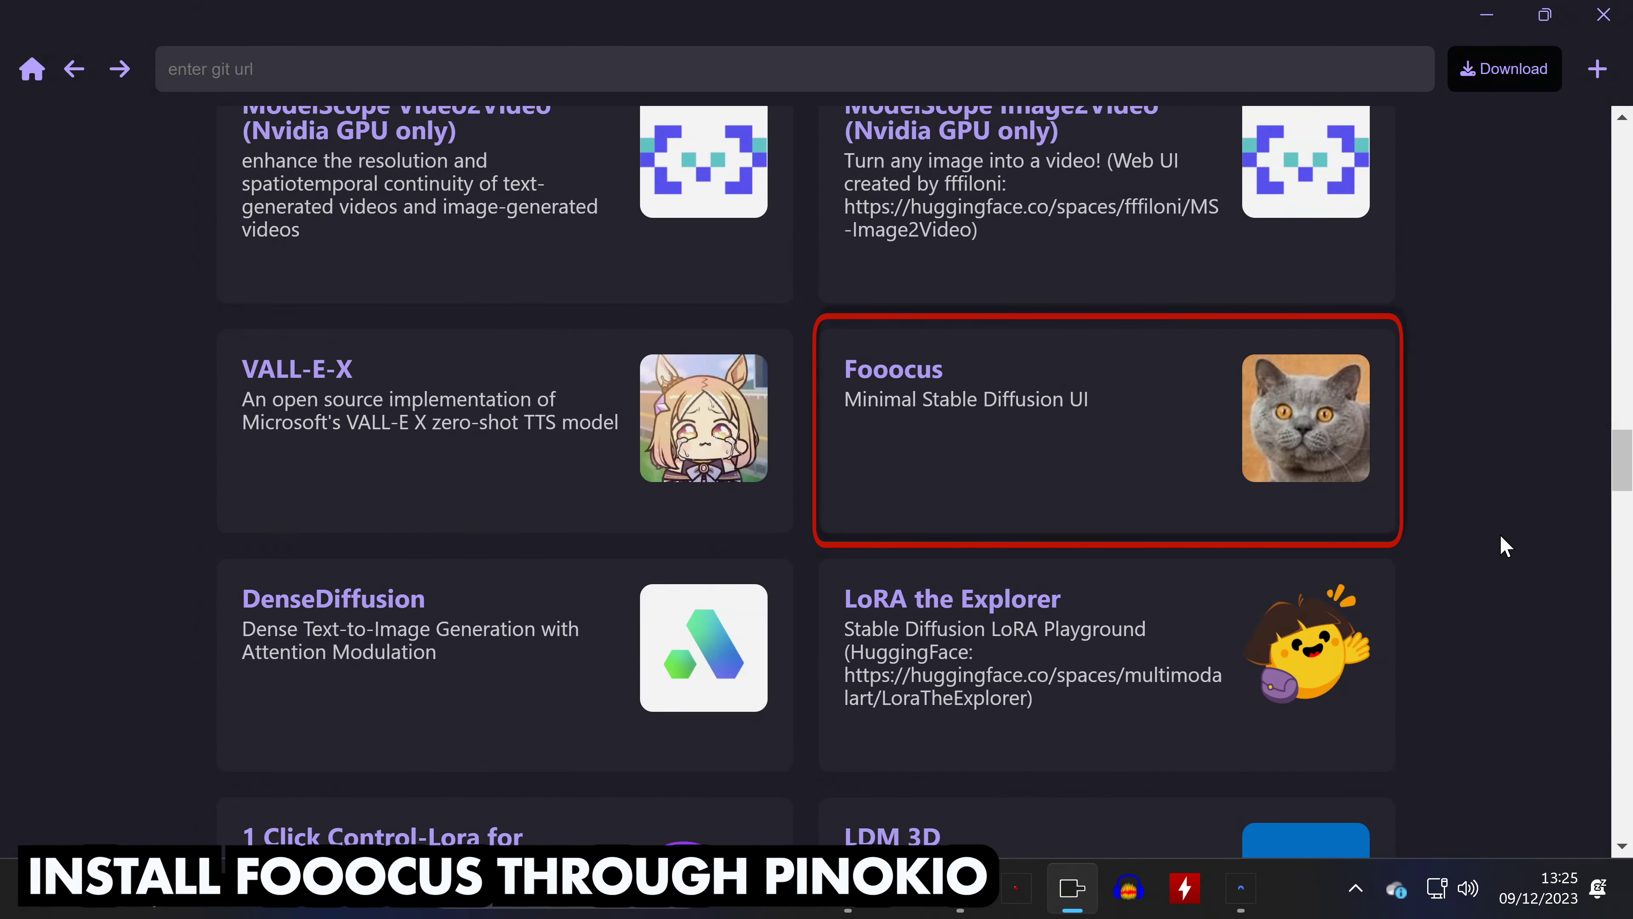
{"action": "left_click", "coordinate": [918, 378]}
{"action": "left_click", "coordinate": [856, 571]}
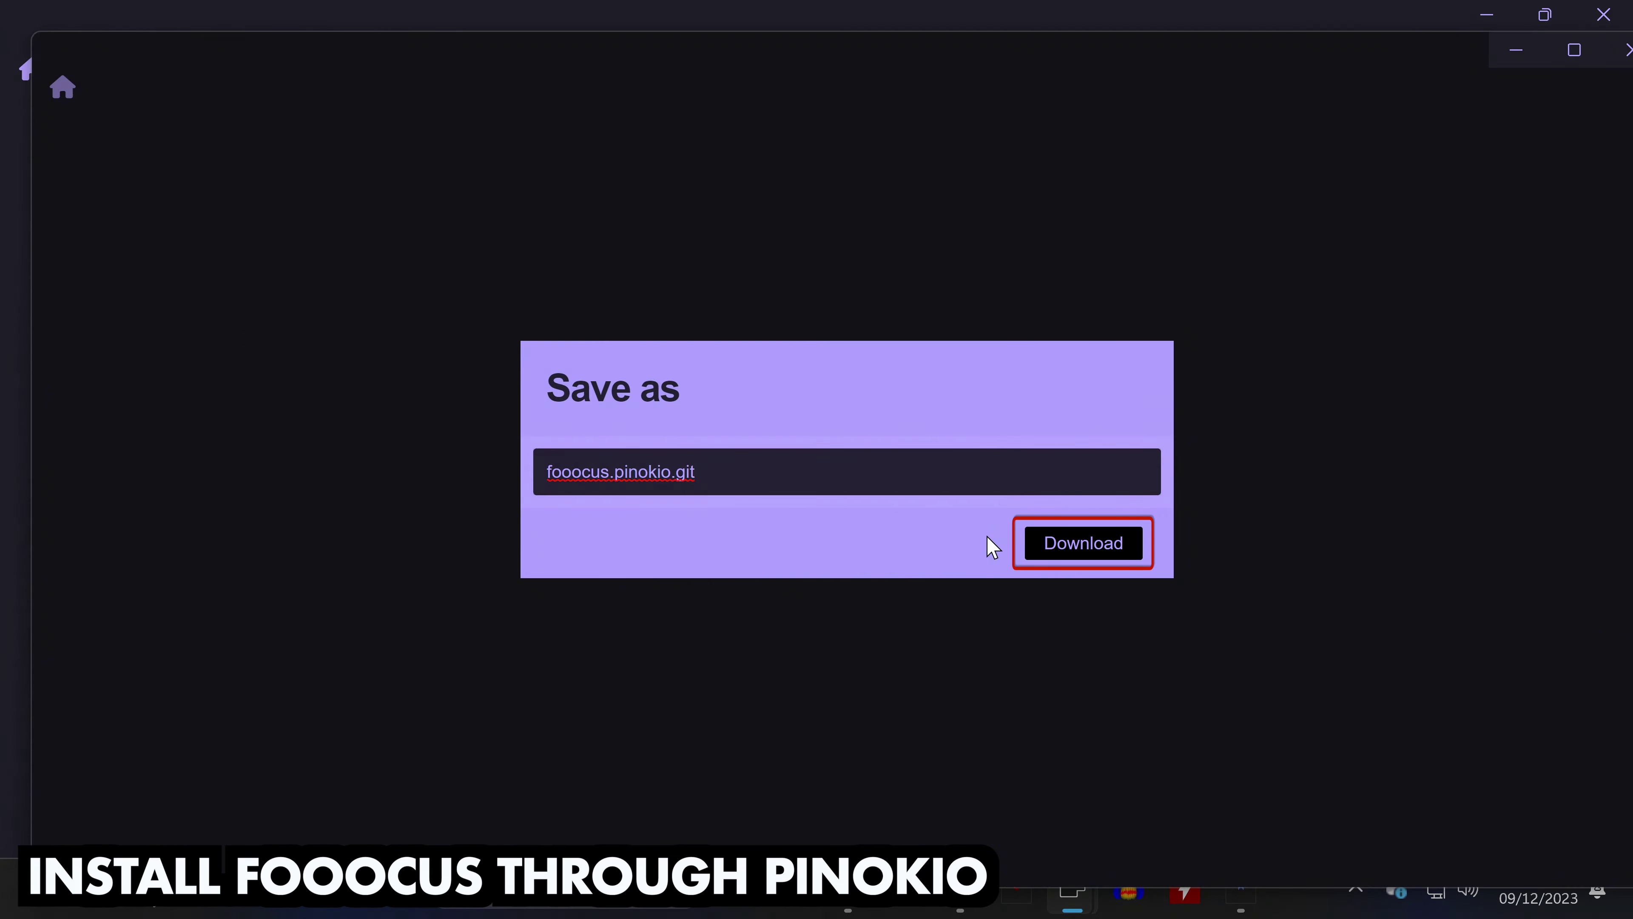
Step: Save the Fooocus script from Pinokio's Discover page as fooocus.pinokio.git
{"action": "left_click", "coordinate": [1115, 554]}
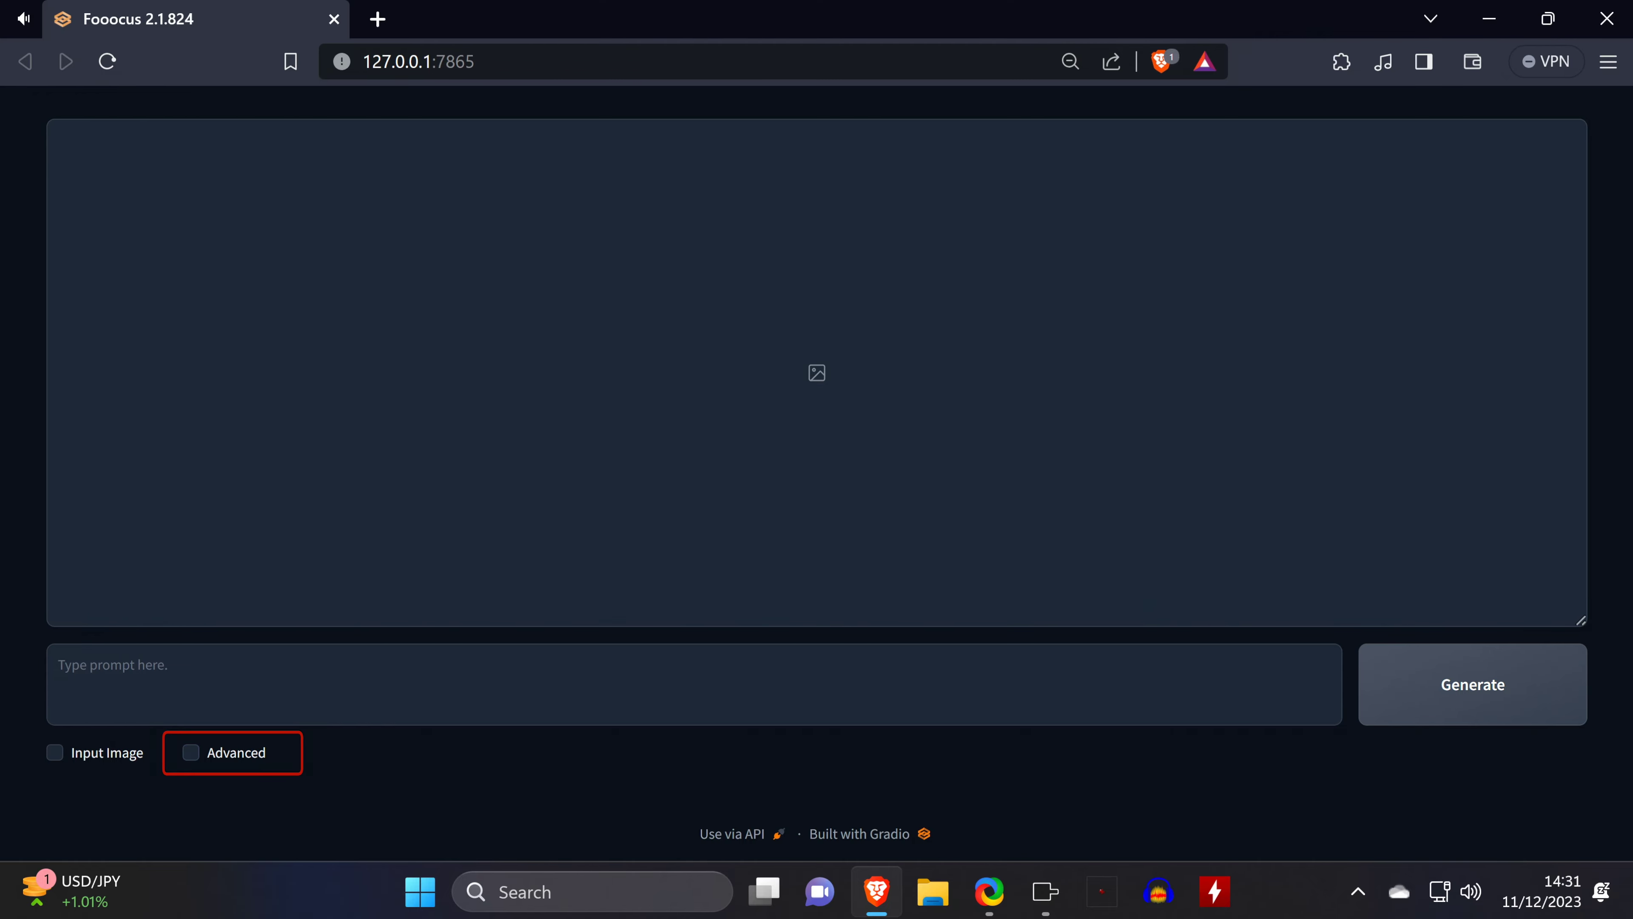
Step: Enable Advanced to reveal the performance, aspect ratio, image number and seed settings
{"action": "left_click", "coordinate": [222, 764]}
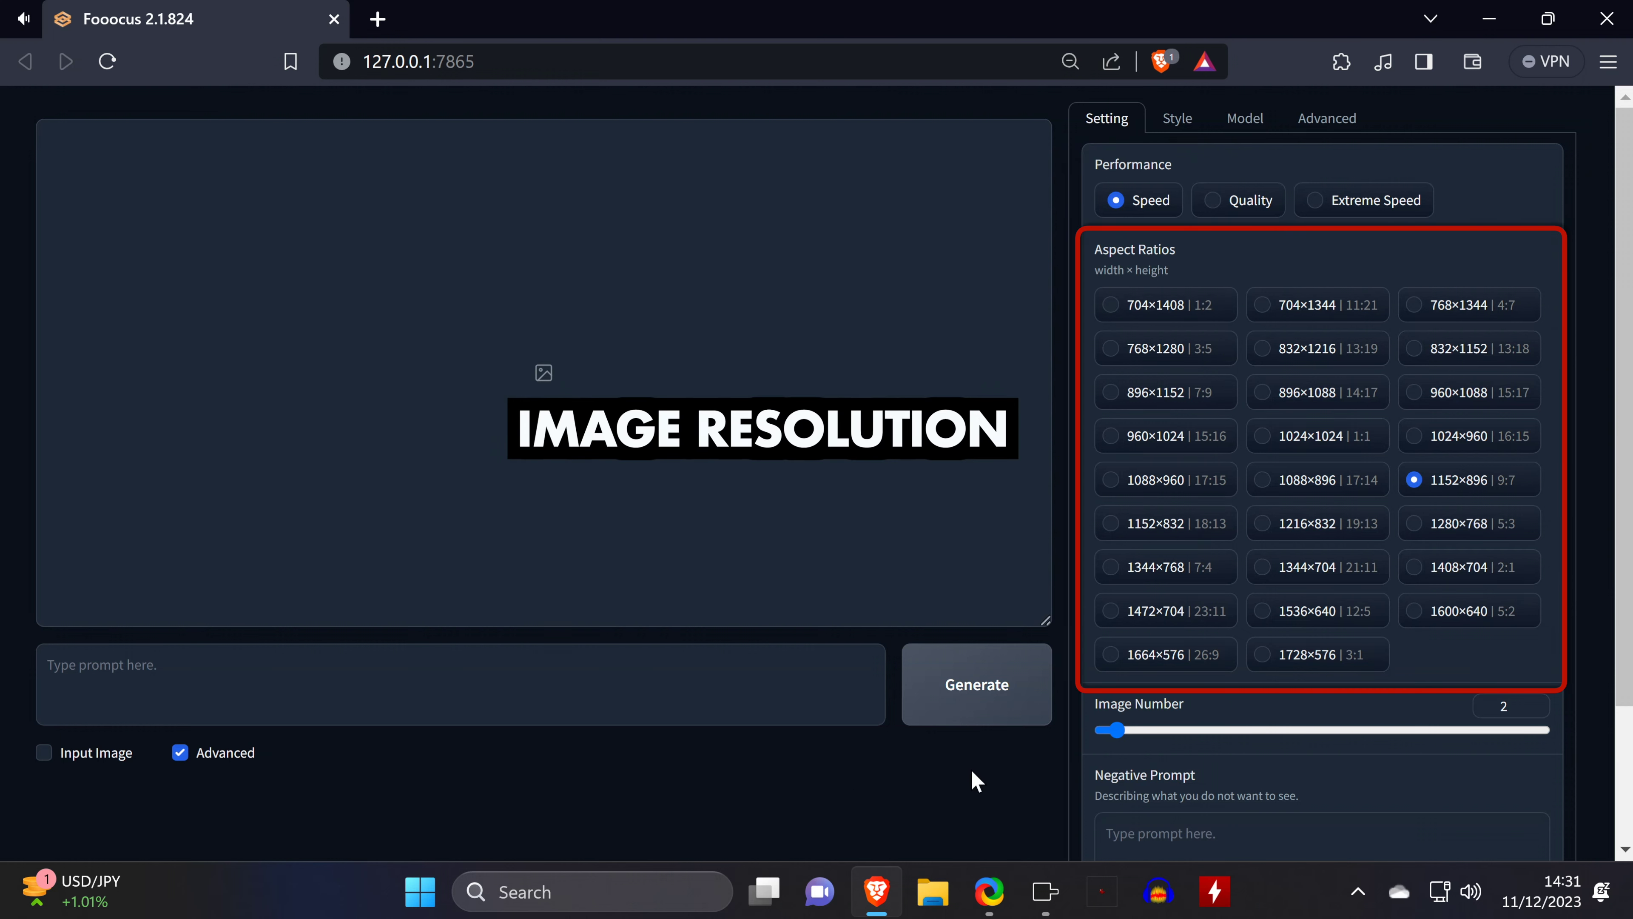
{"action": "scroll", "coordinate": [972, 770], "scroll_direction": "down", "scroll_amount": 2}
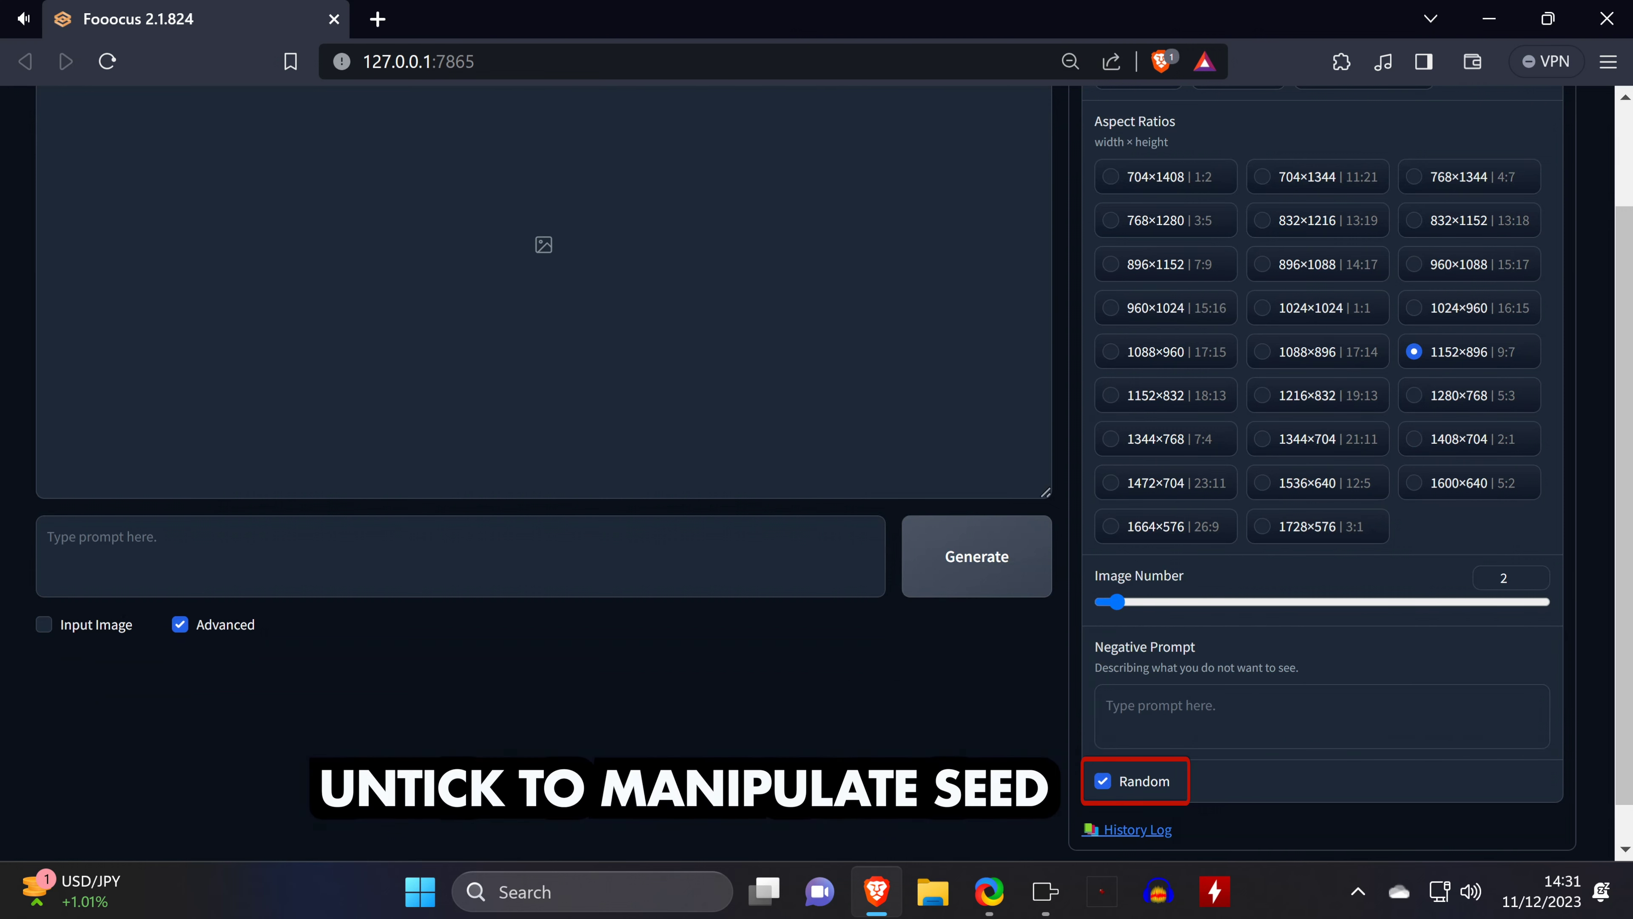
Step: Bring up the guidance scale and sharpness settings in the Advanced tab
{"action": "scroll", "coordinate": [974, 777], "scroll_direction": "up", "scroll_amount": 2}
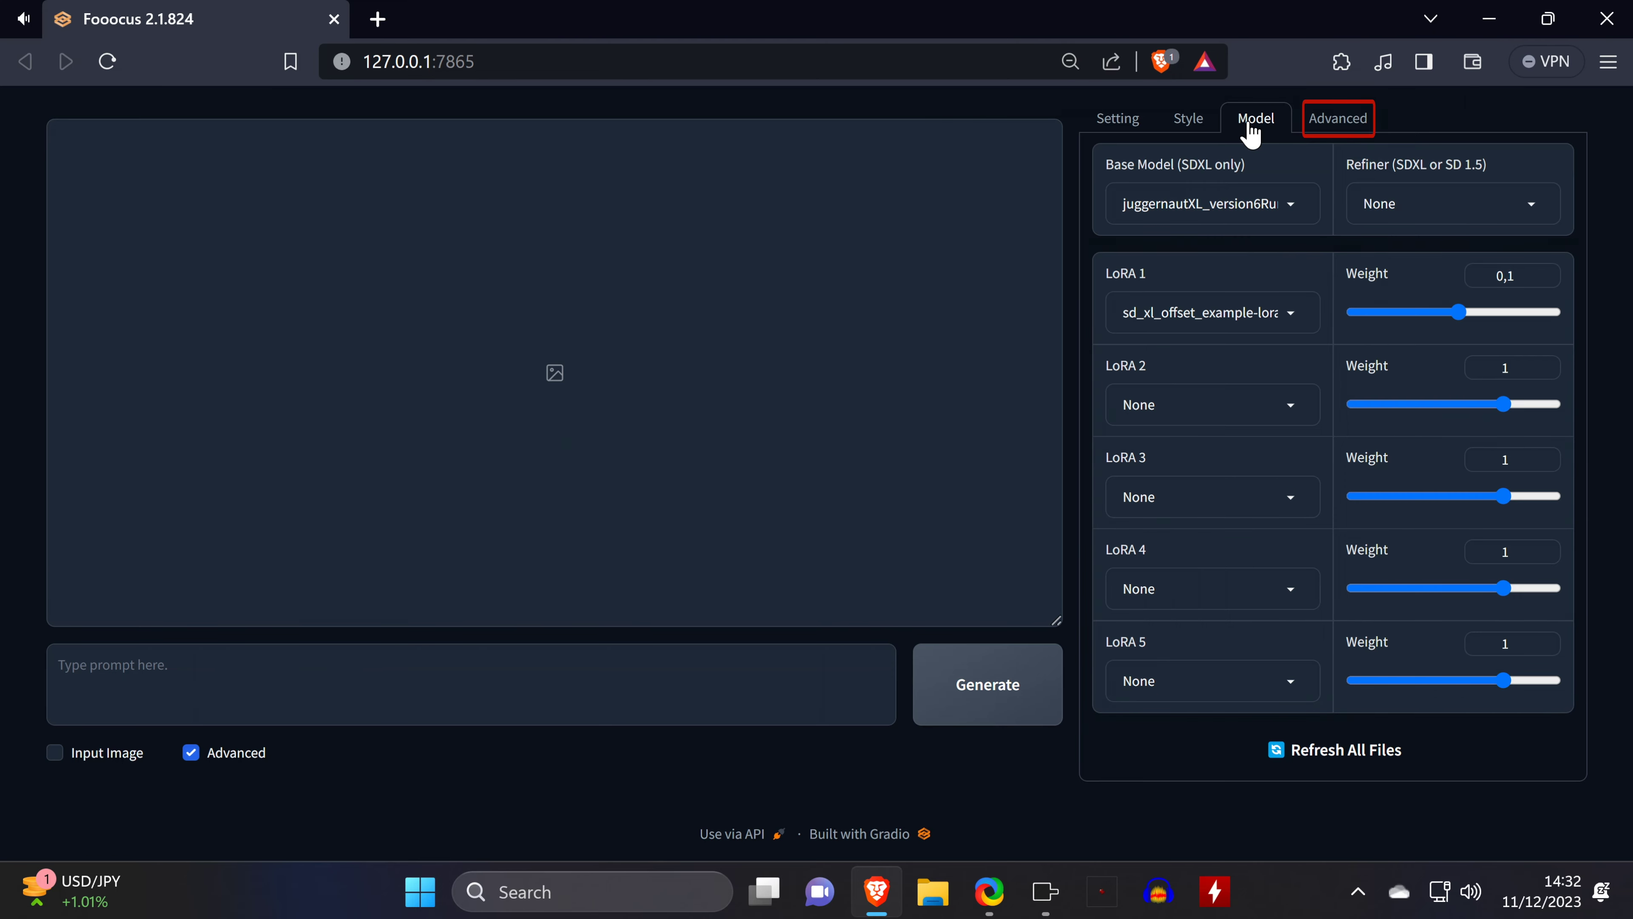
{"action": "left_click", "coordinate": [1338, 123]}
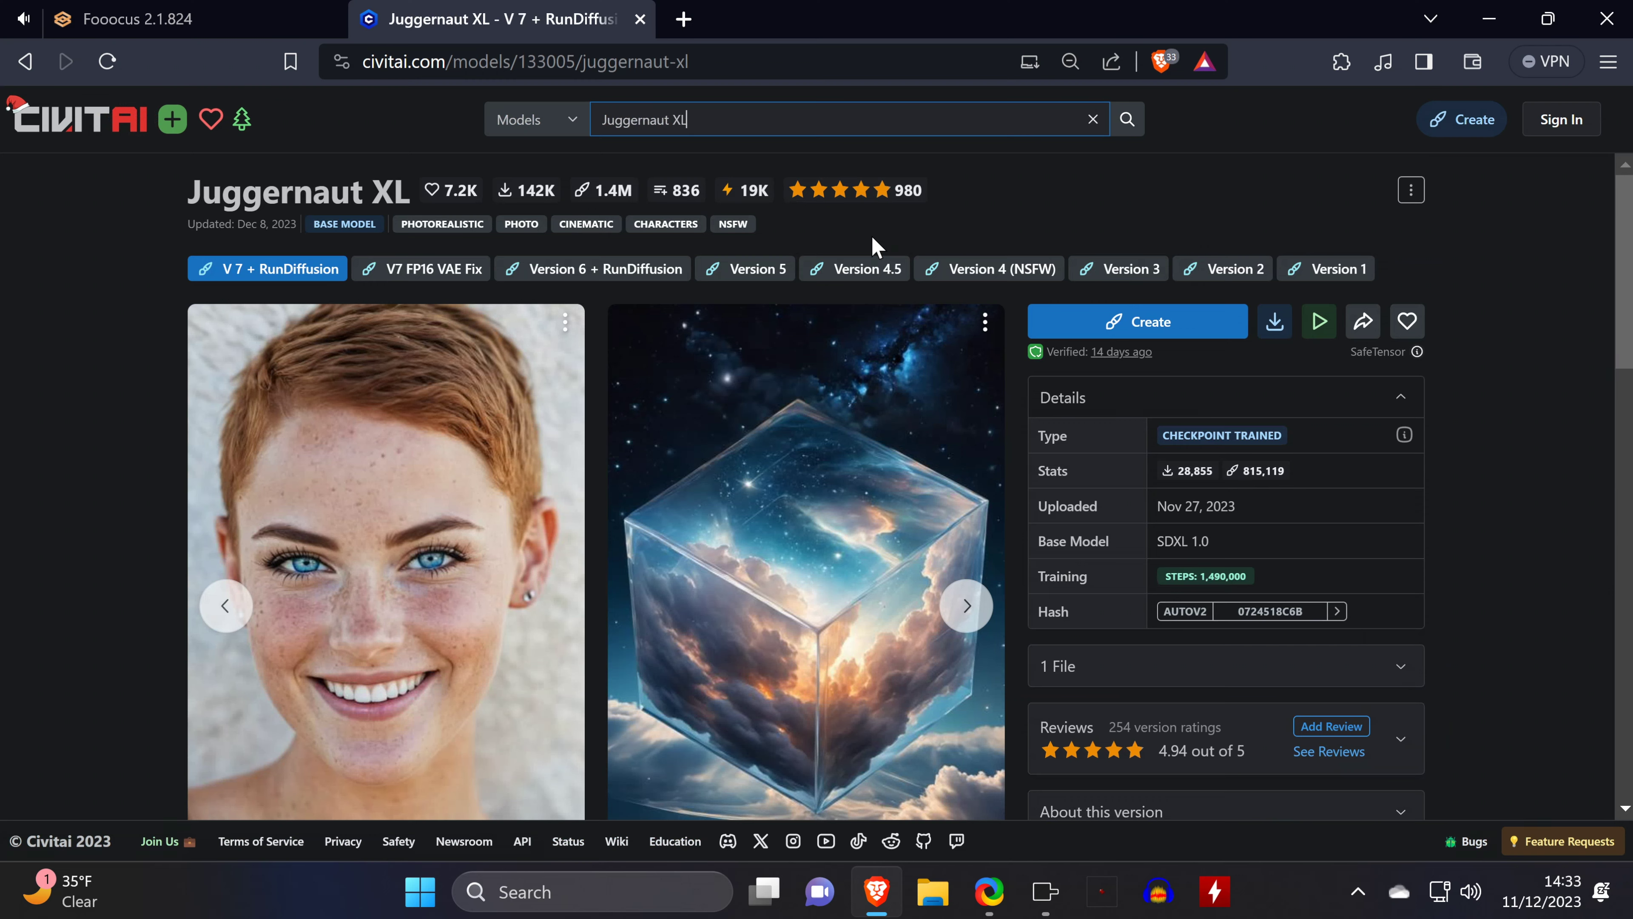
Step: Open the red-haired woman example image from the Juggernaut XL model gallery
{"action": "left_click", "coordinate": [515, 449]}
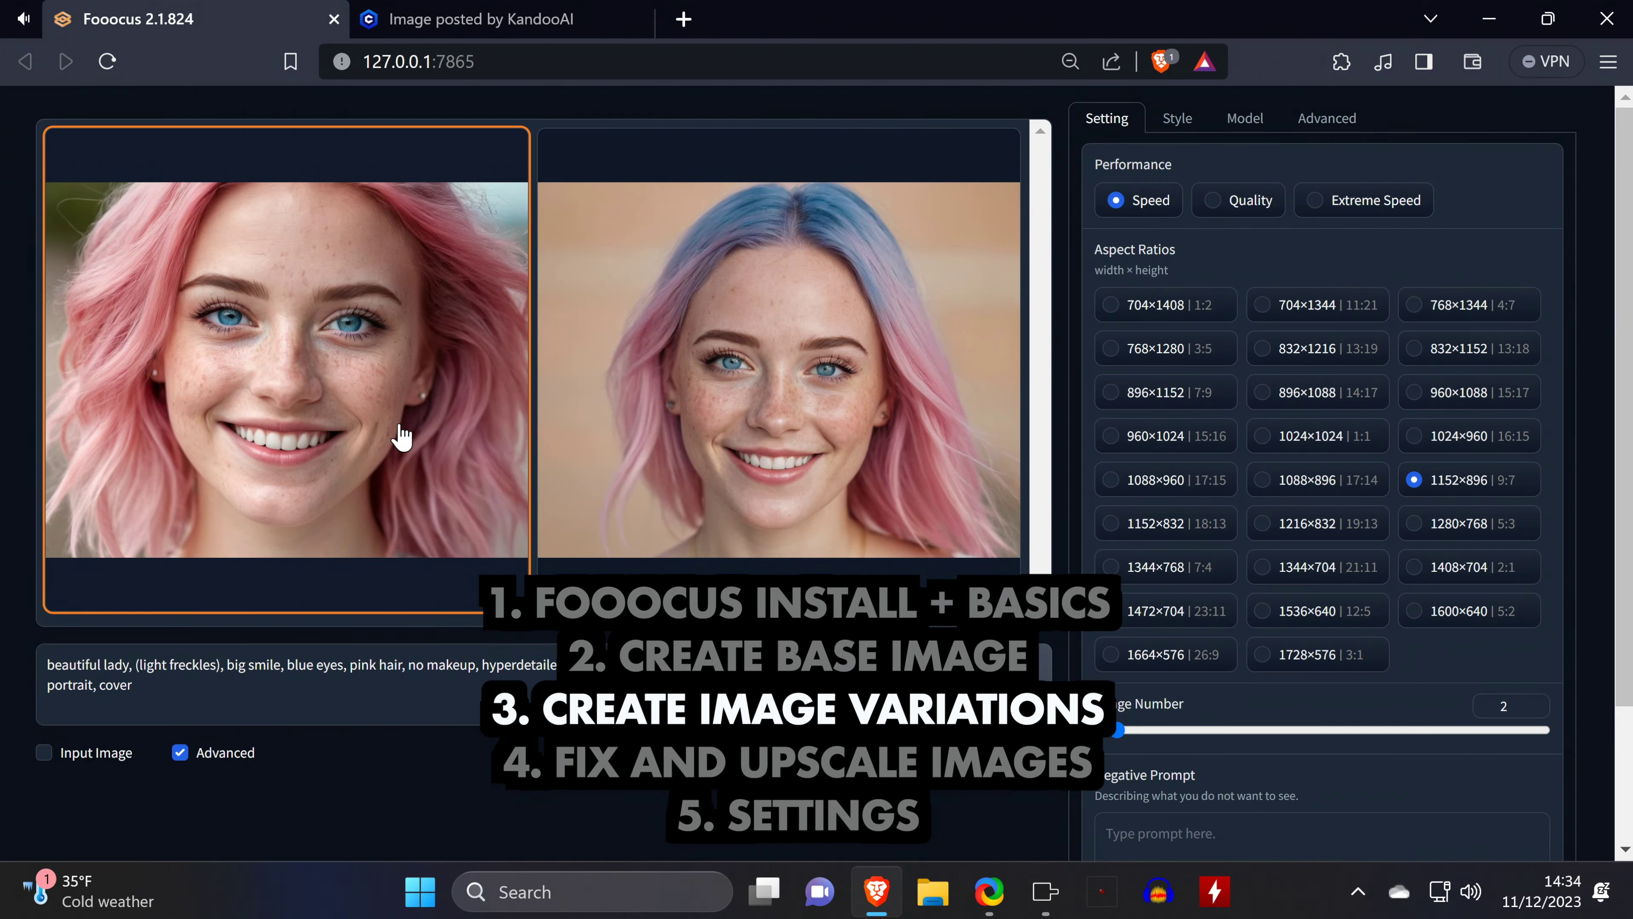
{"action": "left_click", "coordinate": [400, 437]}
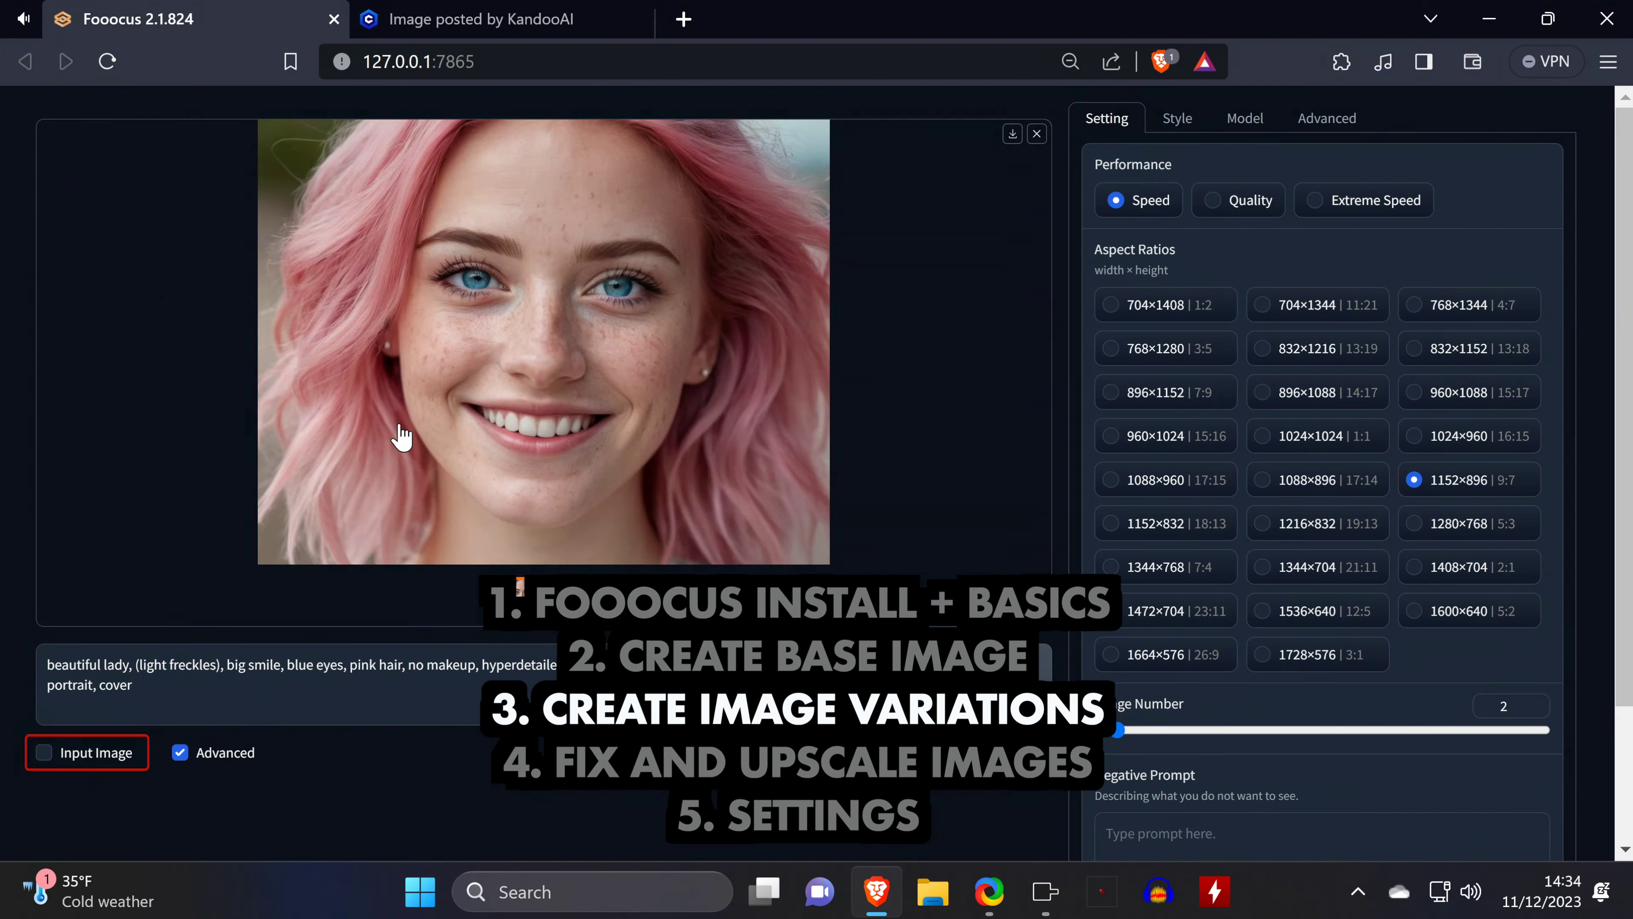
{"action": "left_click", "coordinate": [119, 761]}
{"action": "scroll", "coordinate": [113, 764], "scroll_direction": "down", "scroll_amount": 8}
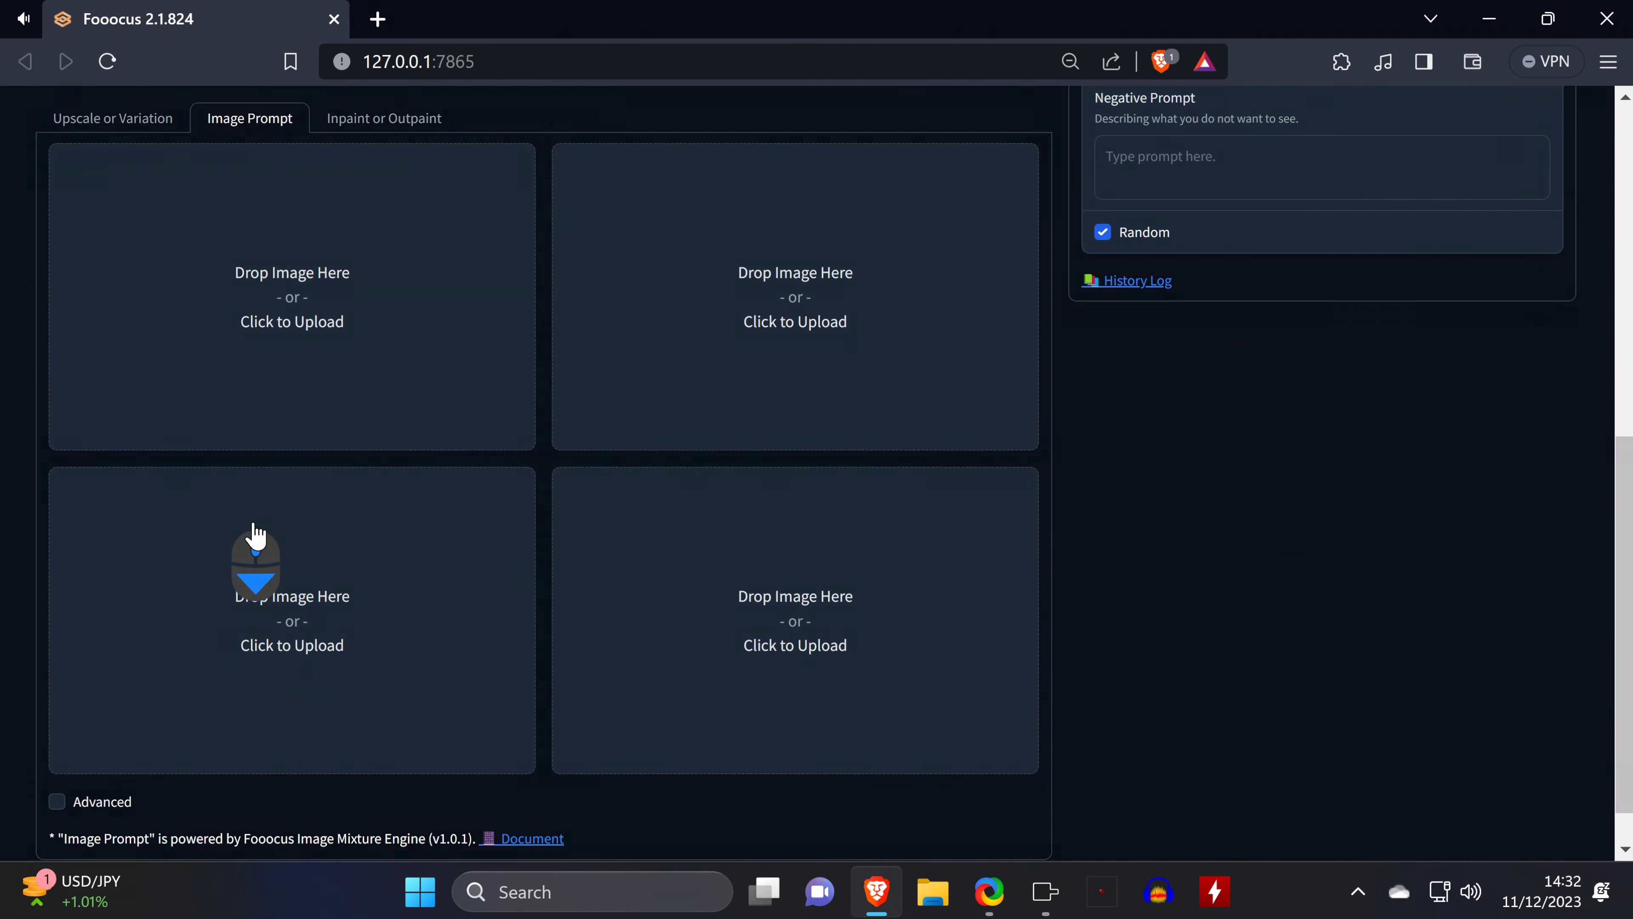
Step: Reveal the image prompt's Stop At and Weight settings for the pink-haired portrait
{"action": "scroll", "coordinate": [244, 577], "scroll_direction": "down", "scroll_amount": 1}
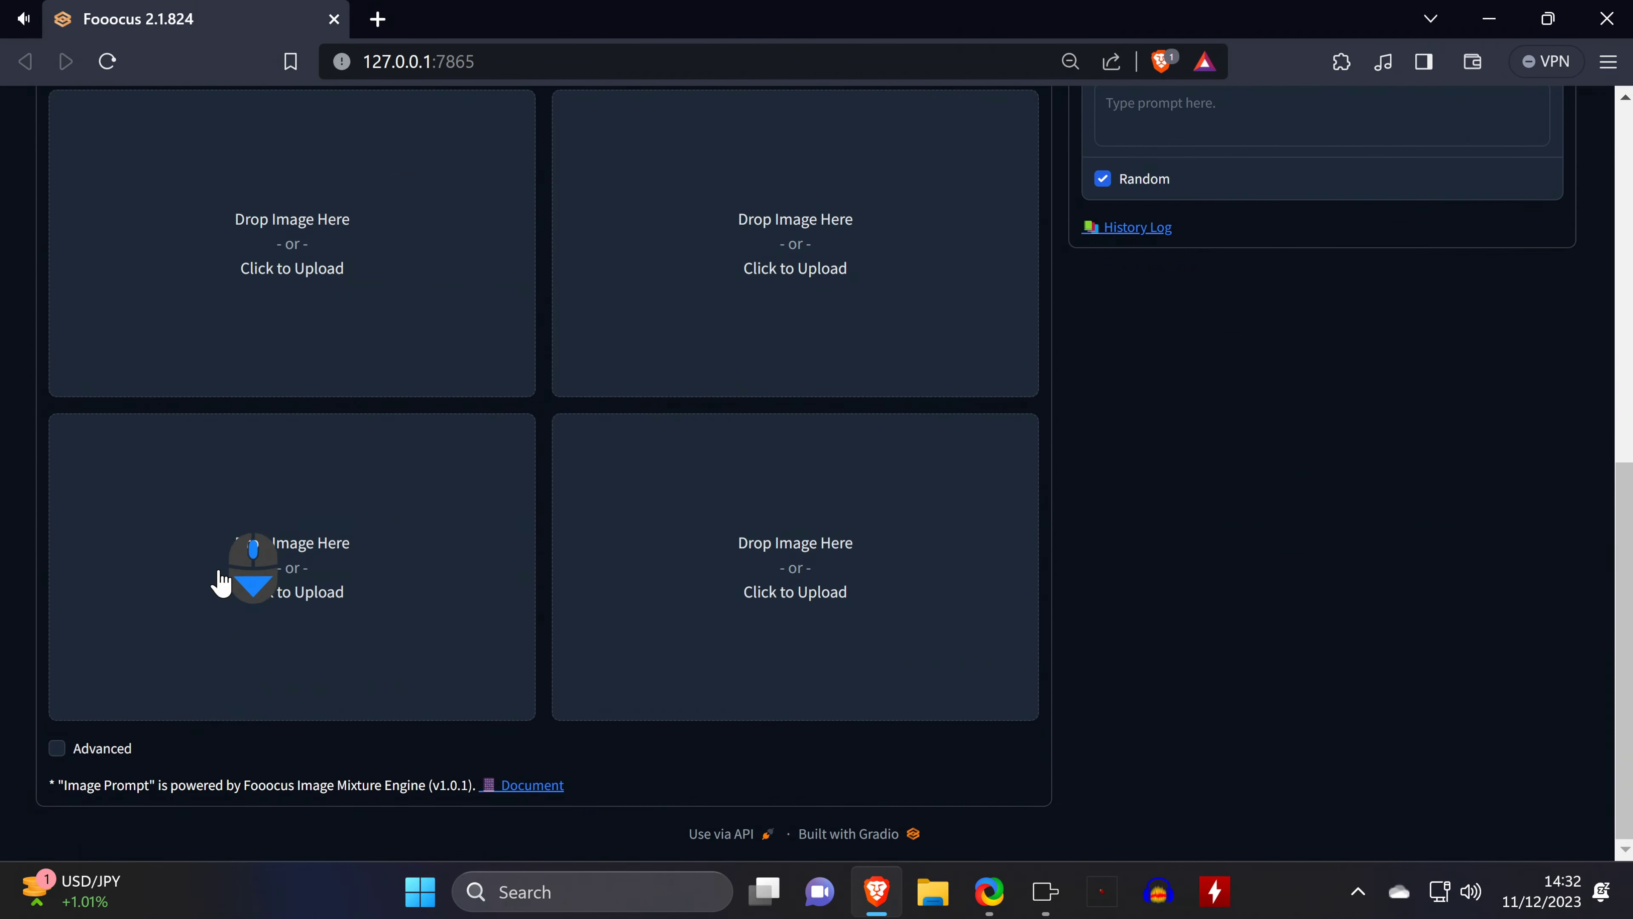
{"action": "left_click", "coordinate": [116, 759]}
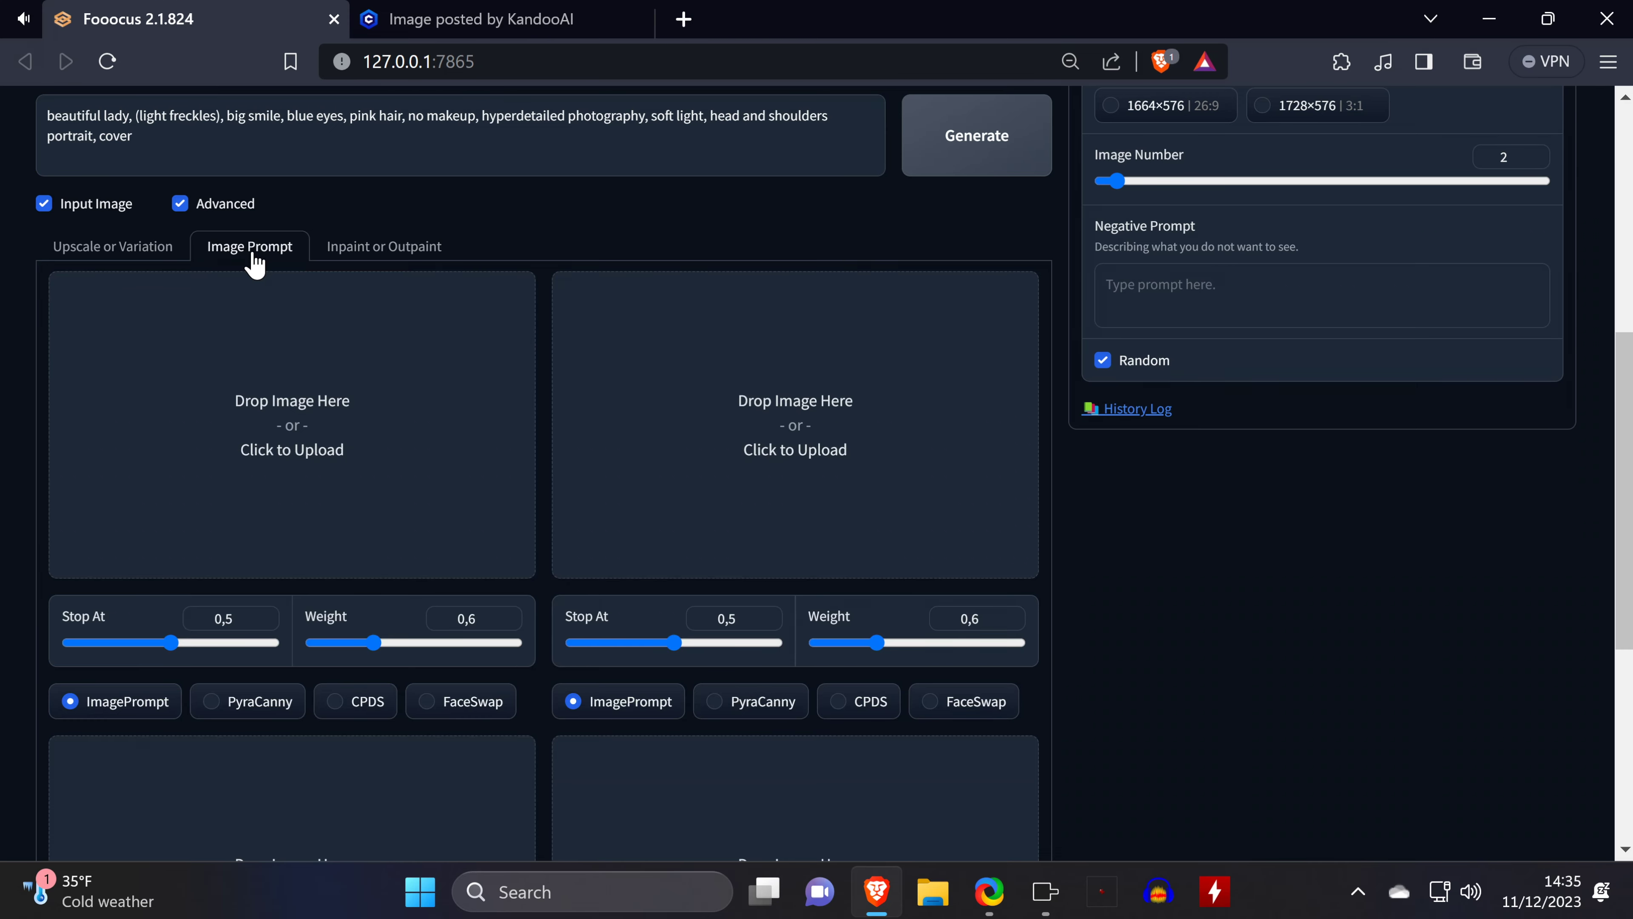
{"action": "scroll", "coordinate": [254, 264], "scroll_direction": "up", "scroll_amount": 4}
{"action": "left_click_drag", "start_coordinate": [379, 212], "coordinate": [271, 683]}
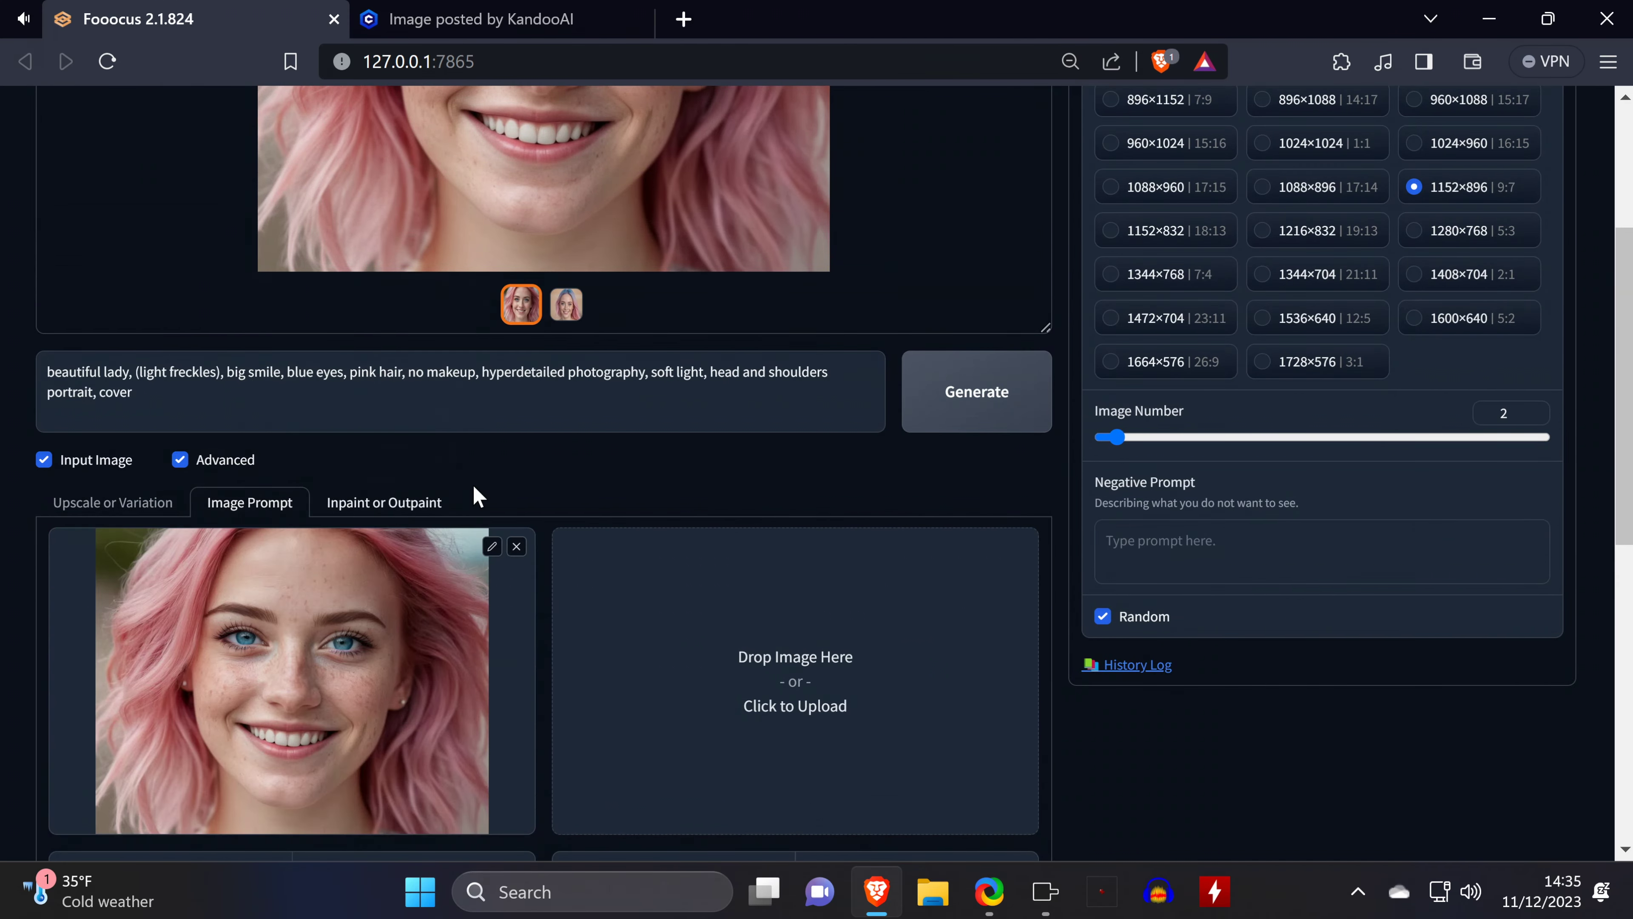
{"action": "scroll", "coordinate": [526, 443], "scroll_direction": "down", "scroll_amount": 4}
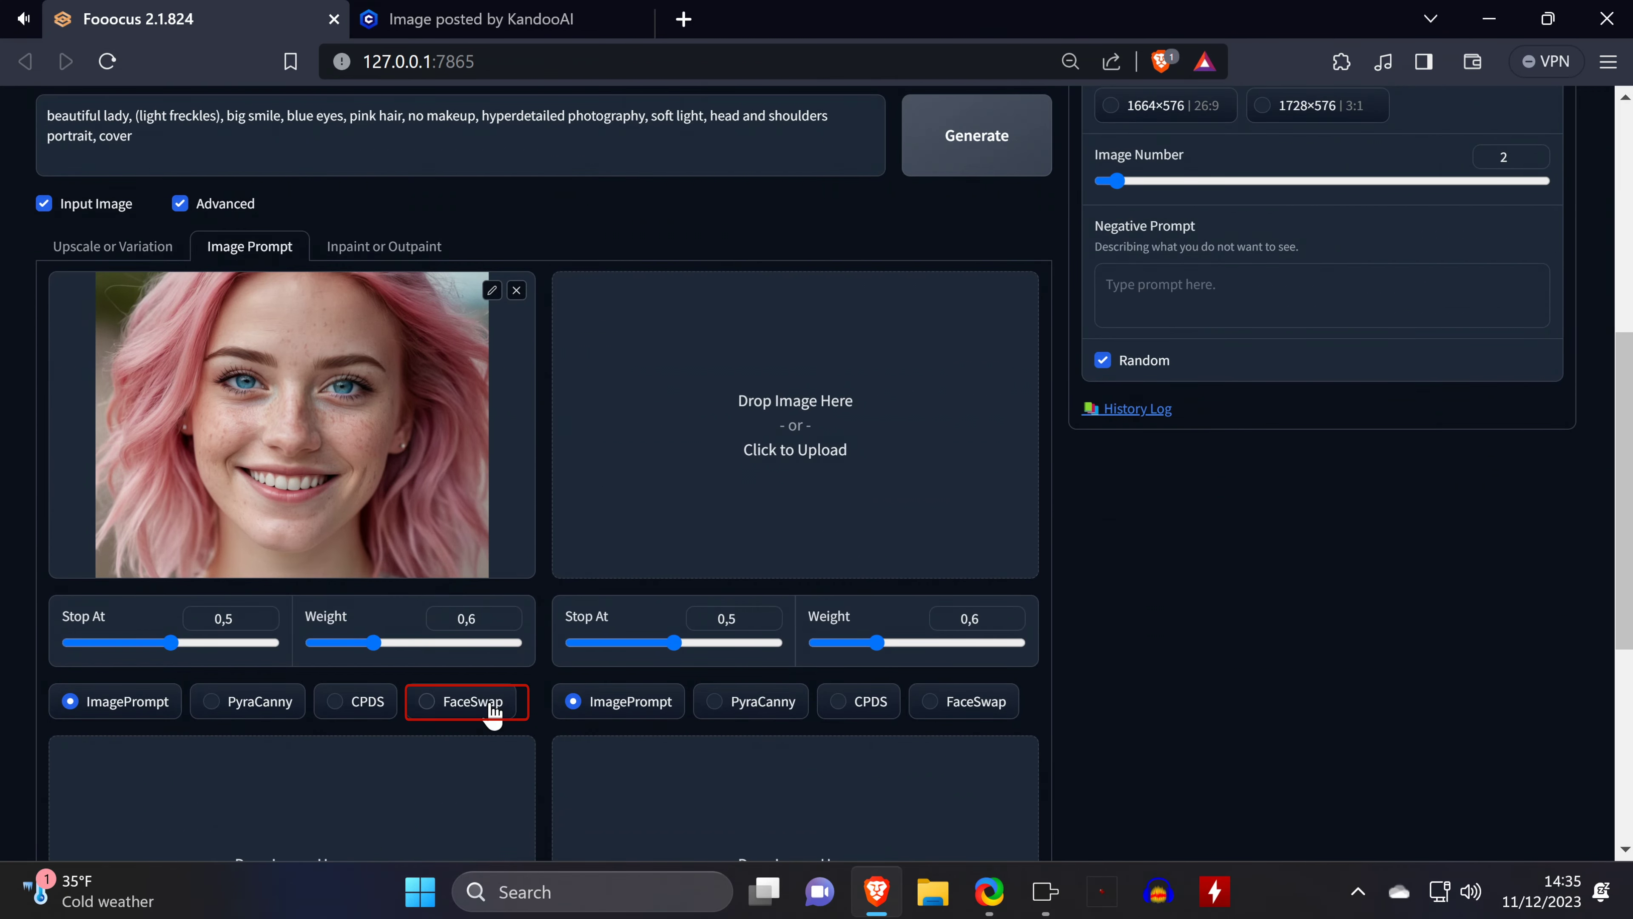
{"action": "left_click", "coordinate": [490, 707]}
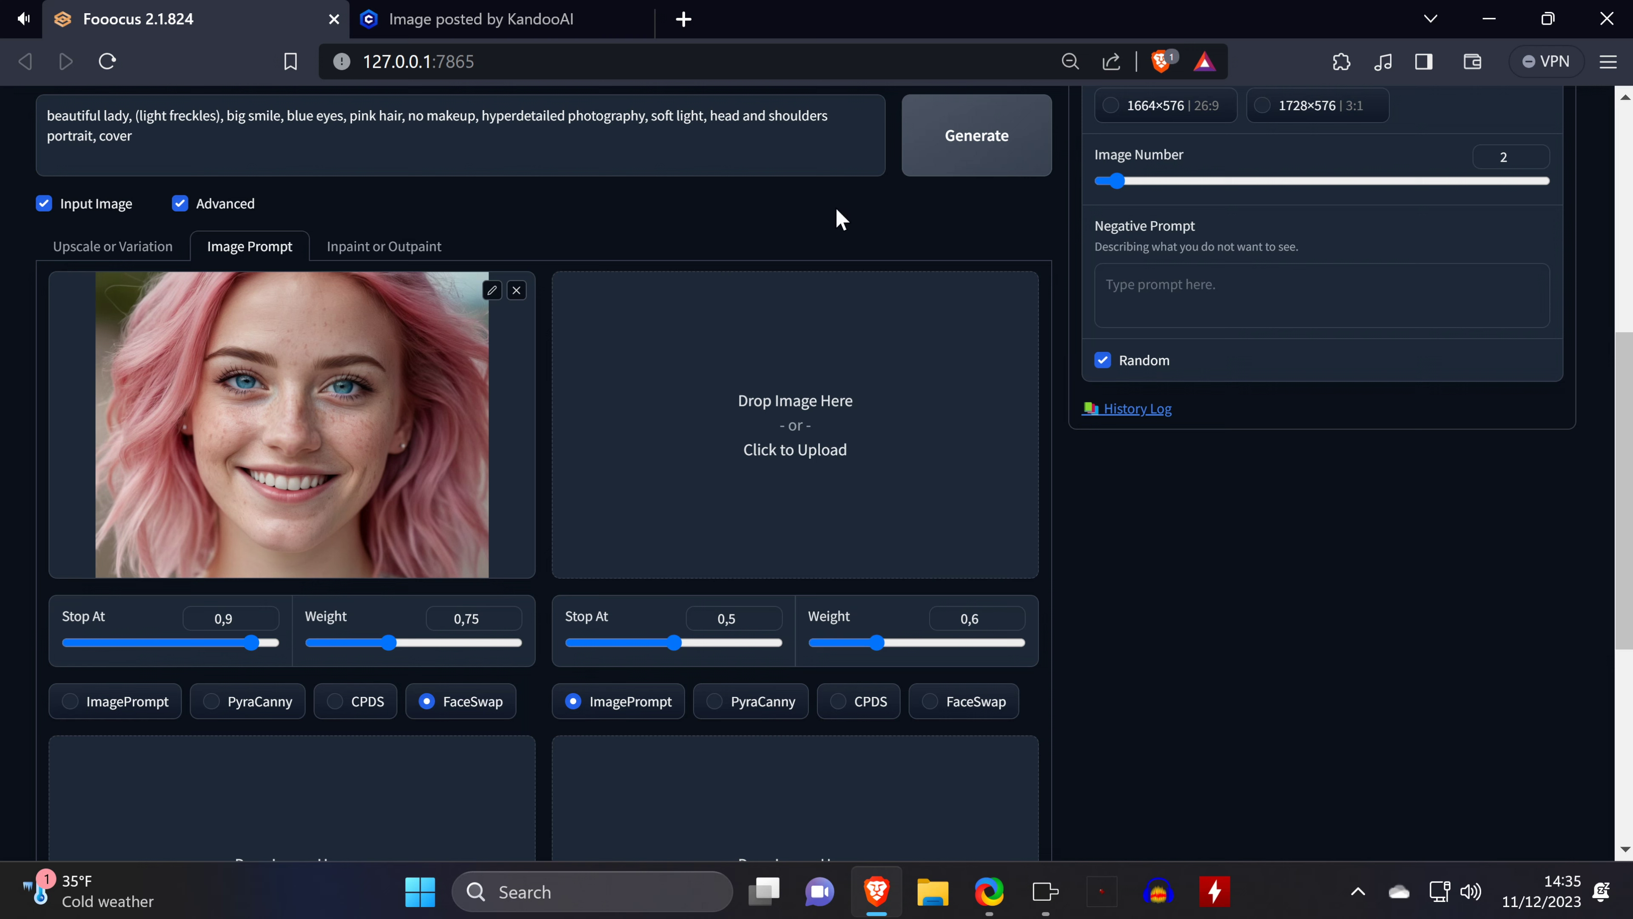
{"action": "left_click", "coordinate": [51, 122]}
Step: Generate with 'at music festival,' in the prompt, then insert 'full body,' into it
{"action": "type", "text": "at mus"}
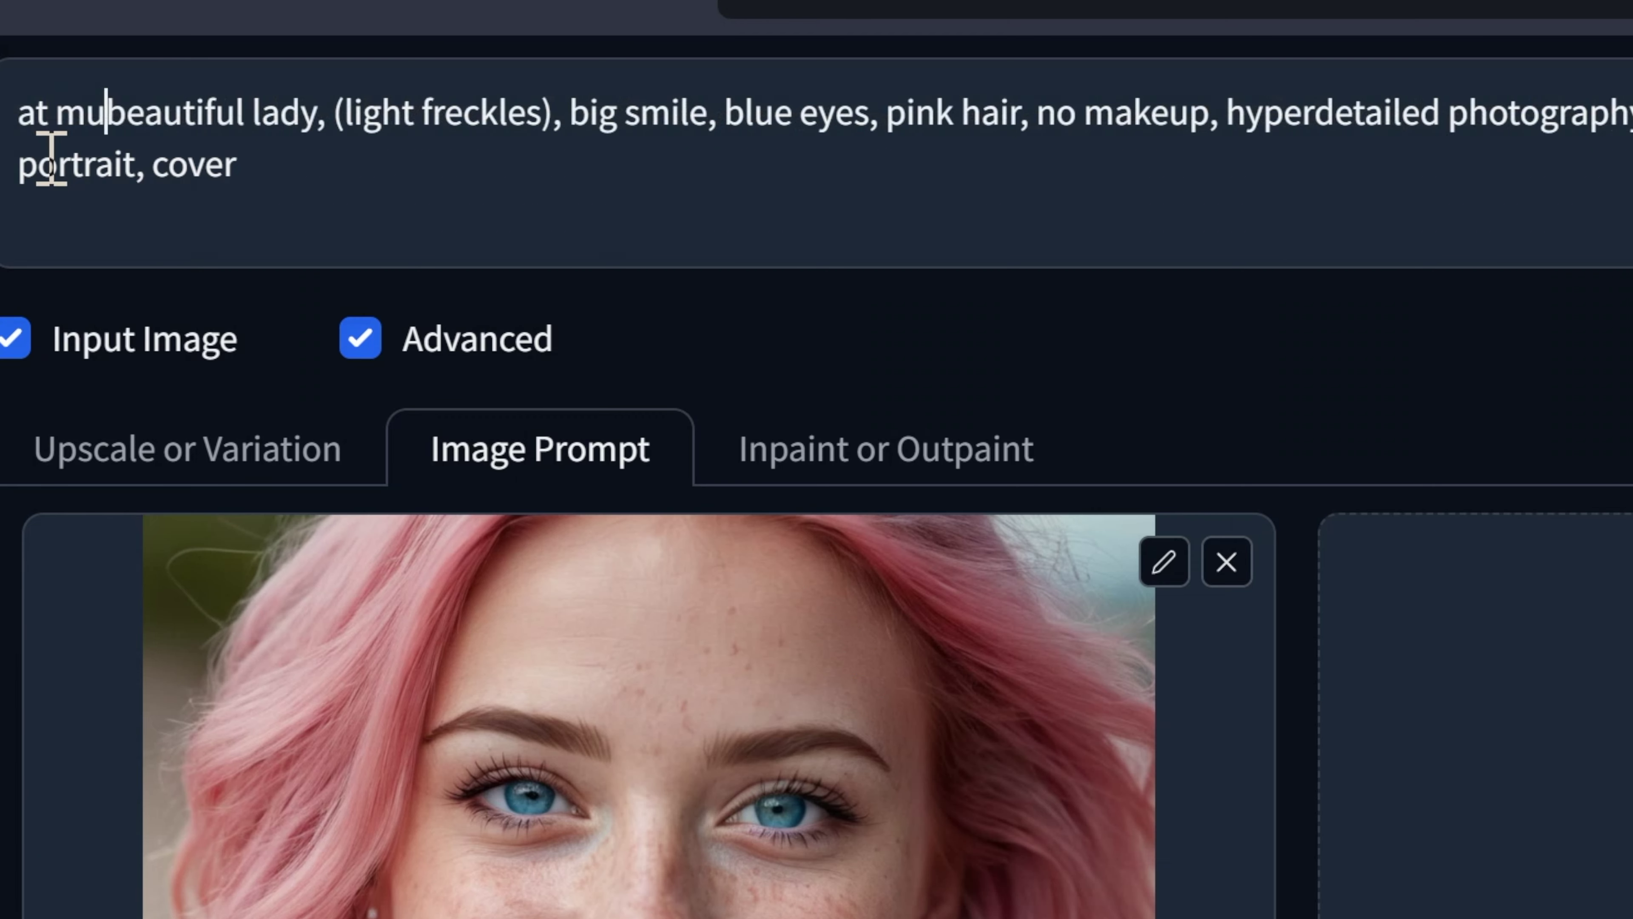
{"action": "type", "text": "ic festiva"}
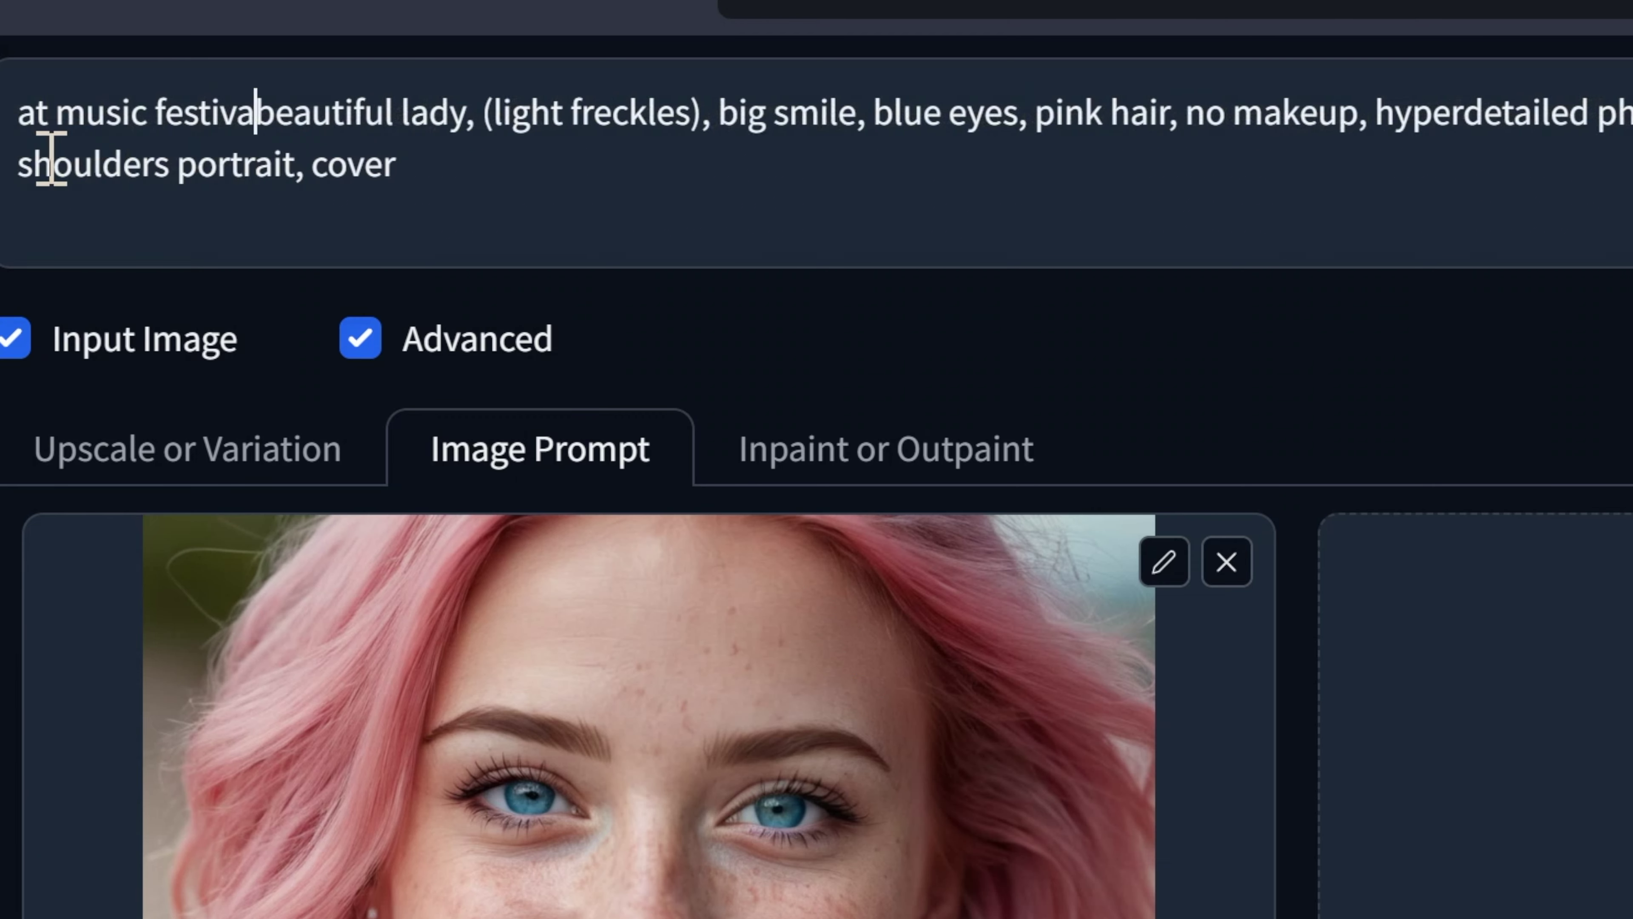
{"action": "type", "text": "l,"}
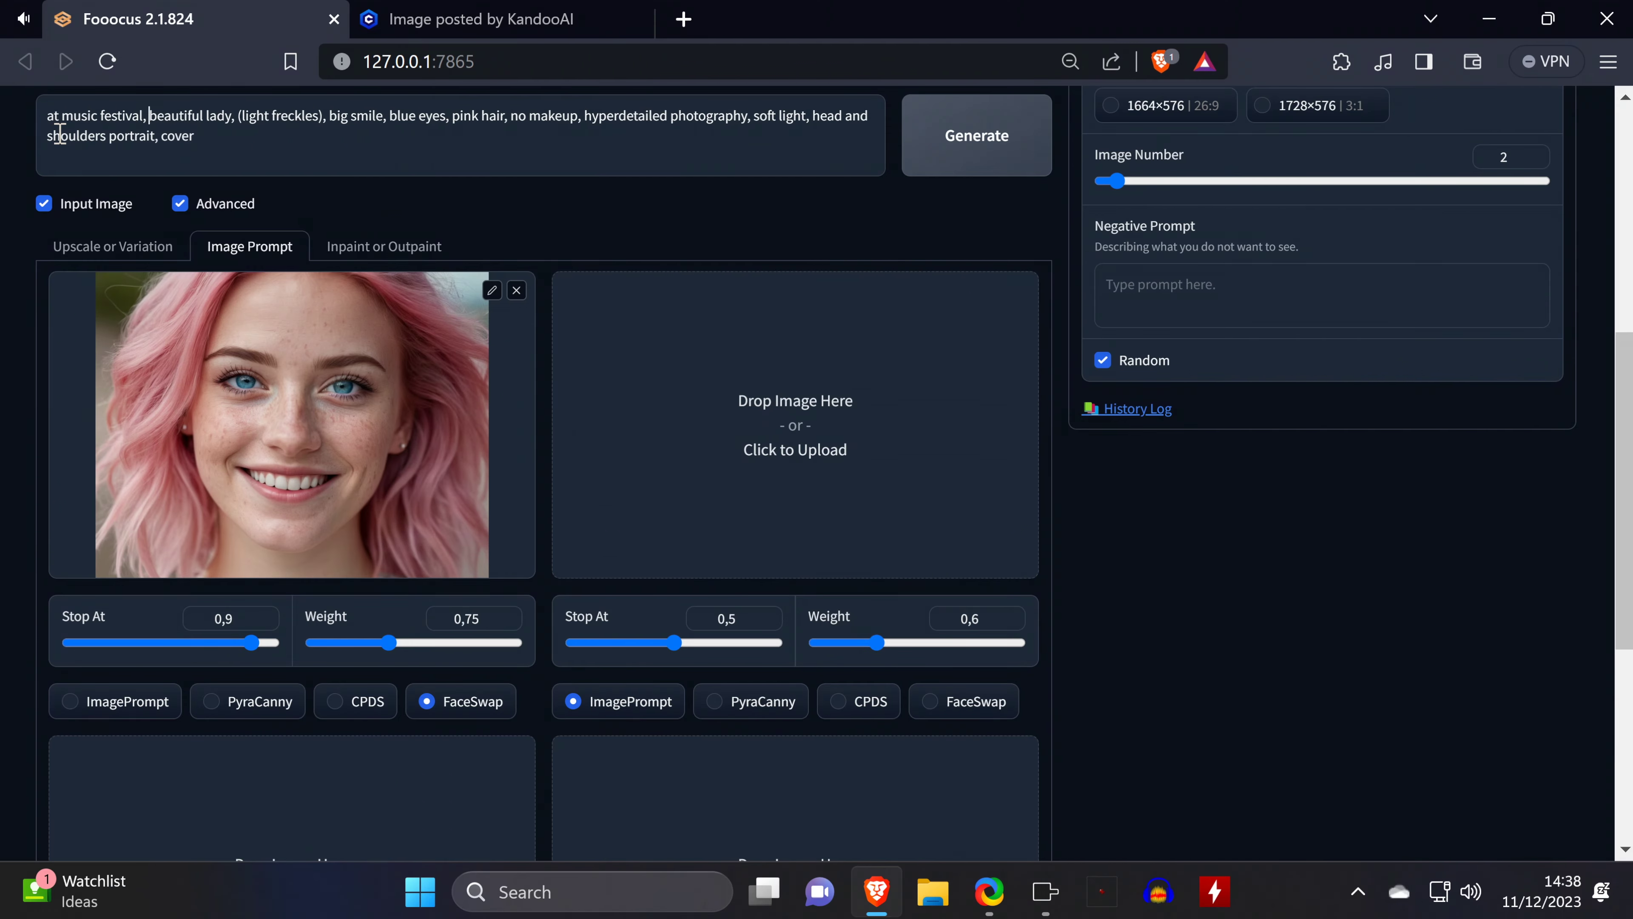
{"action": "left_click", "coordinate": [1002, 171]}
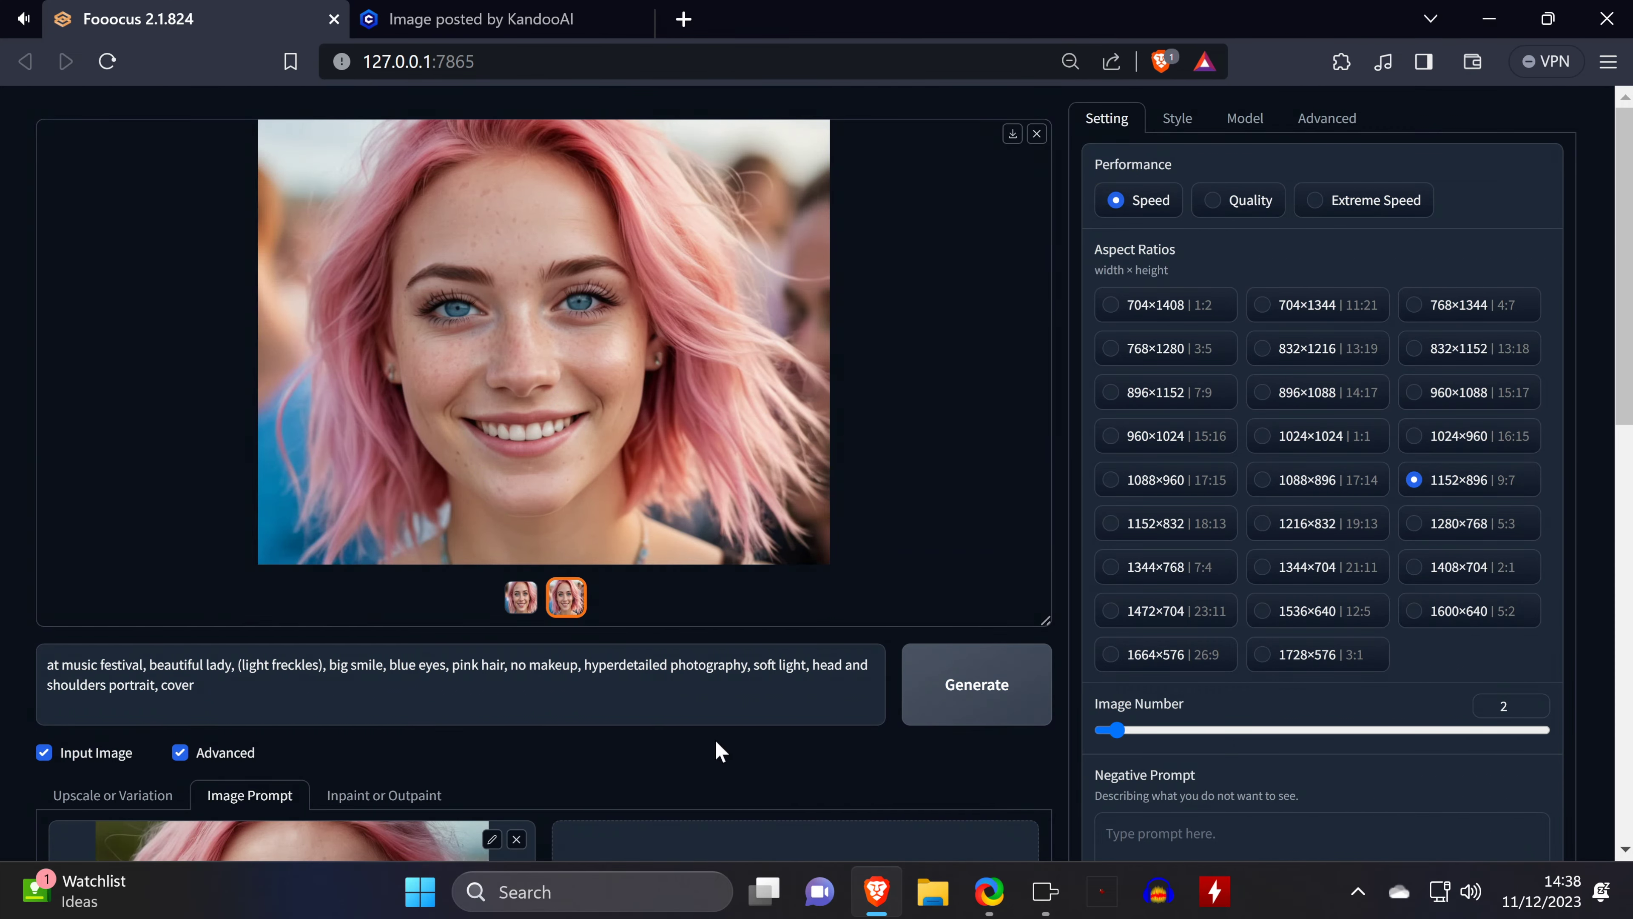
{"action": "scroll", "coordinate": [724, 748], "scroll_direction": "down", "scroll_amount": 4}
{"action": "left_click", "coordinate": [147, 409]}
{"action": "type", "text": "full body, beautiful lady,"}
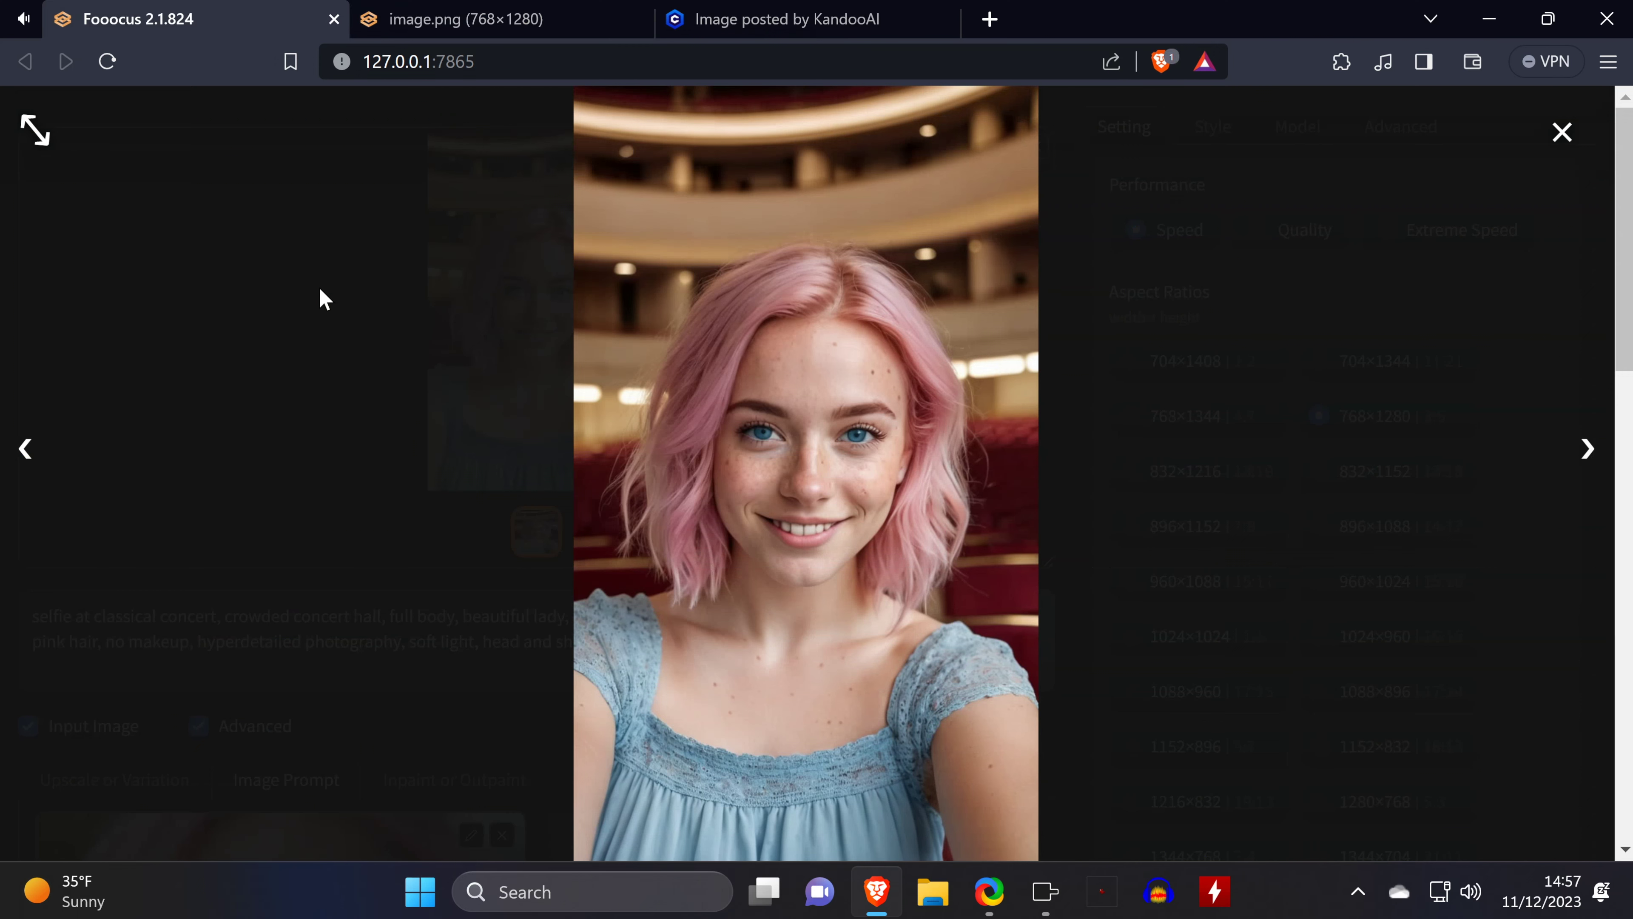
{"action": "key", "text": "Escape"}
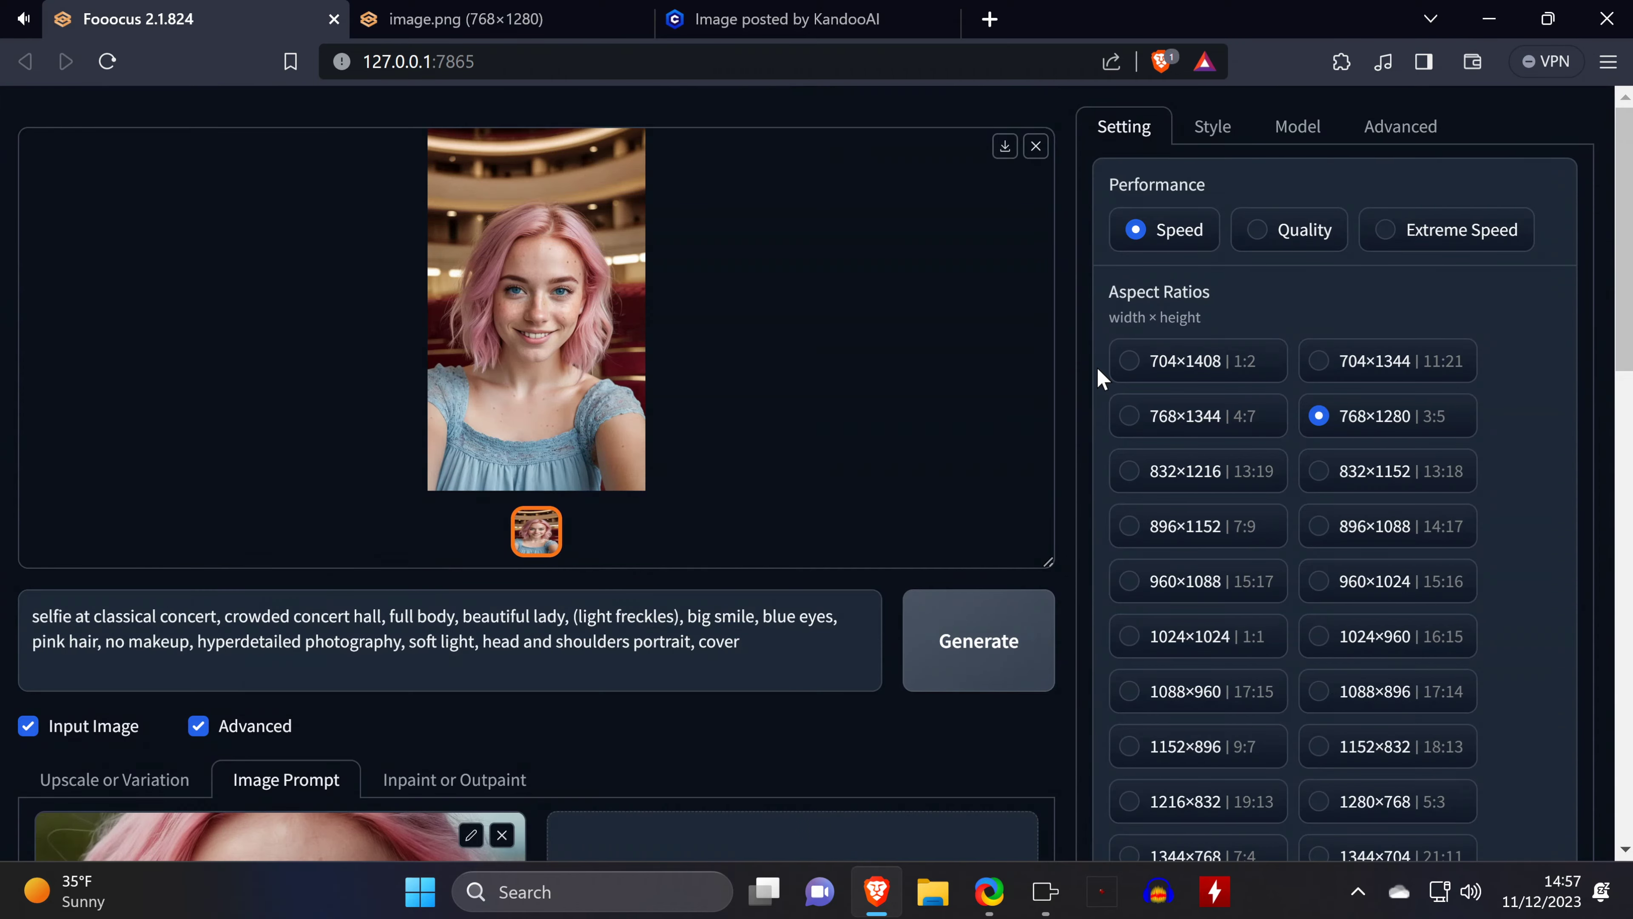
Step: Load the concert-hall portrait into the Inpaint or Outpaint canvas
{"action": "scroll", "coordinate": [510, 649], "scroll_direction": "down", "scroll_amount": 2}
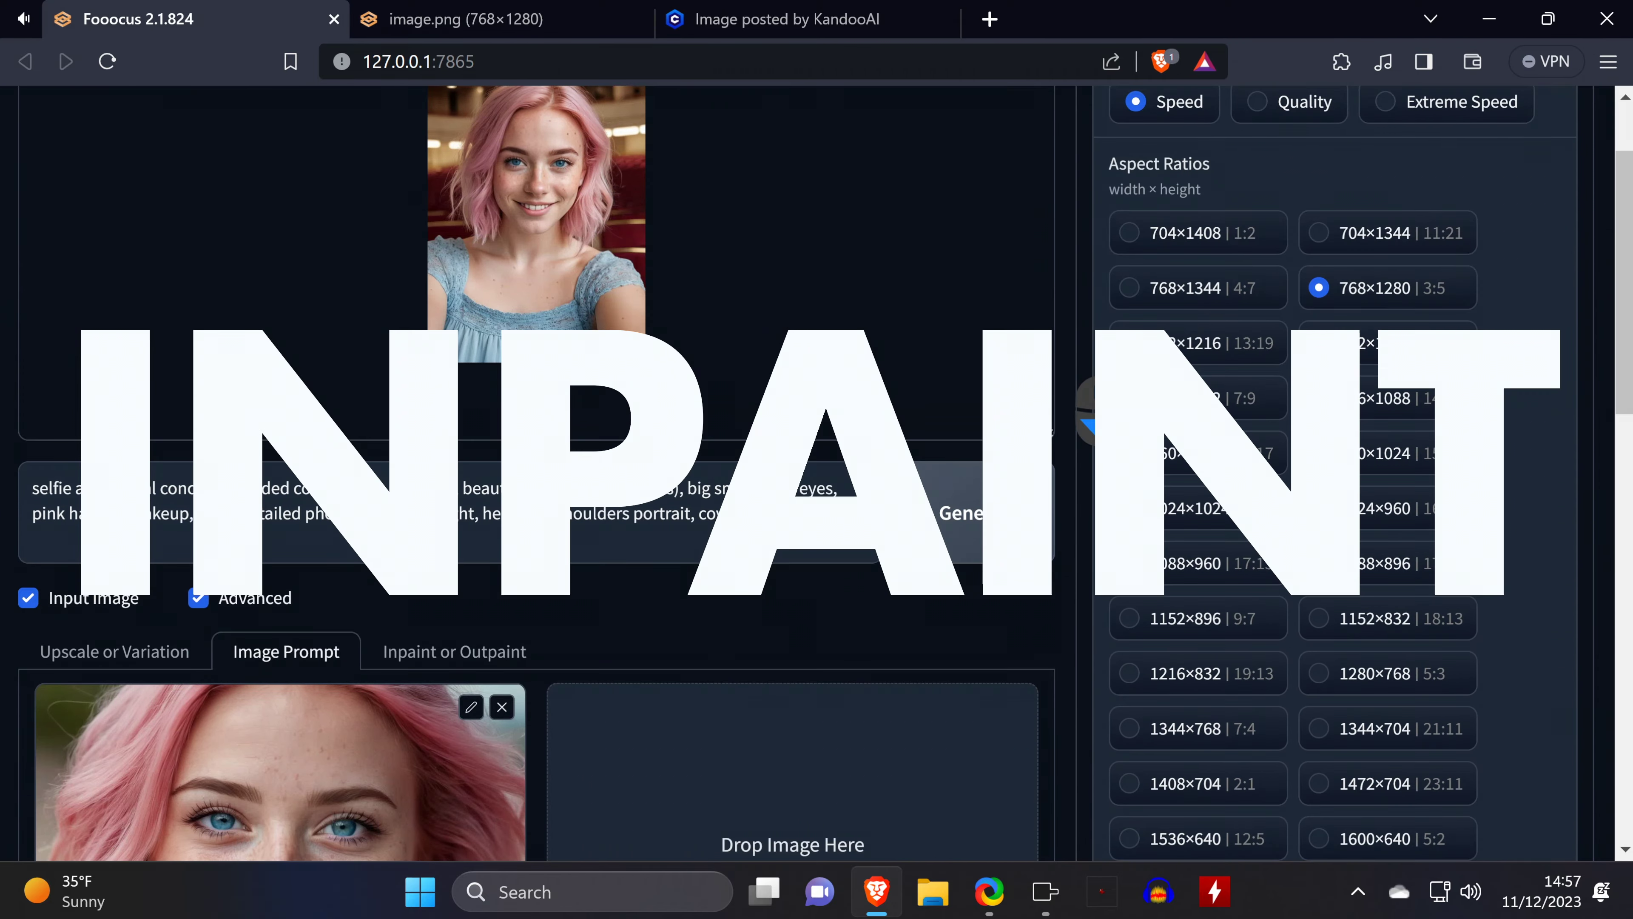
{"action": "left_click", "coordinate": [510, 649]}
{"action": "scroll", "coordinate": [514, 637], "scroll_direction": "down", "scroll_amount": 5}
{"action": "scroll", "coordinate": [515, 637], "scroll_direction": "up", "scroll_amount": 2}
{"action": "mouse_move", "coordinate": [537, 166]}
{"action": "left_mouse_down"}
{"action": "mouse_move", "coordinate": [612, 169]}
{"action": "mouse_move", "coordinate": [546, 680]}
{"action": "left_mouse_up"}
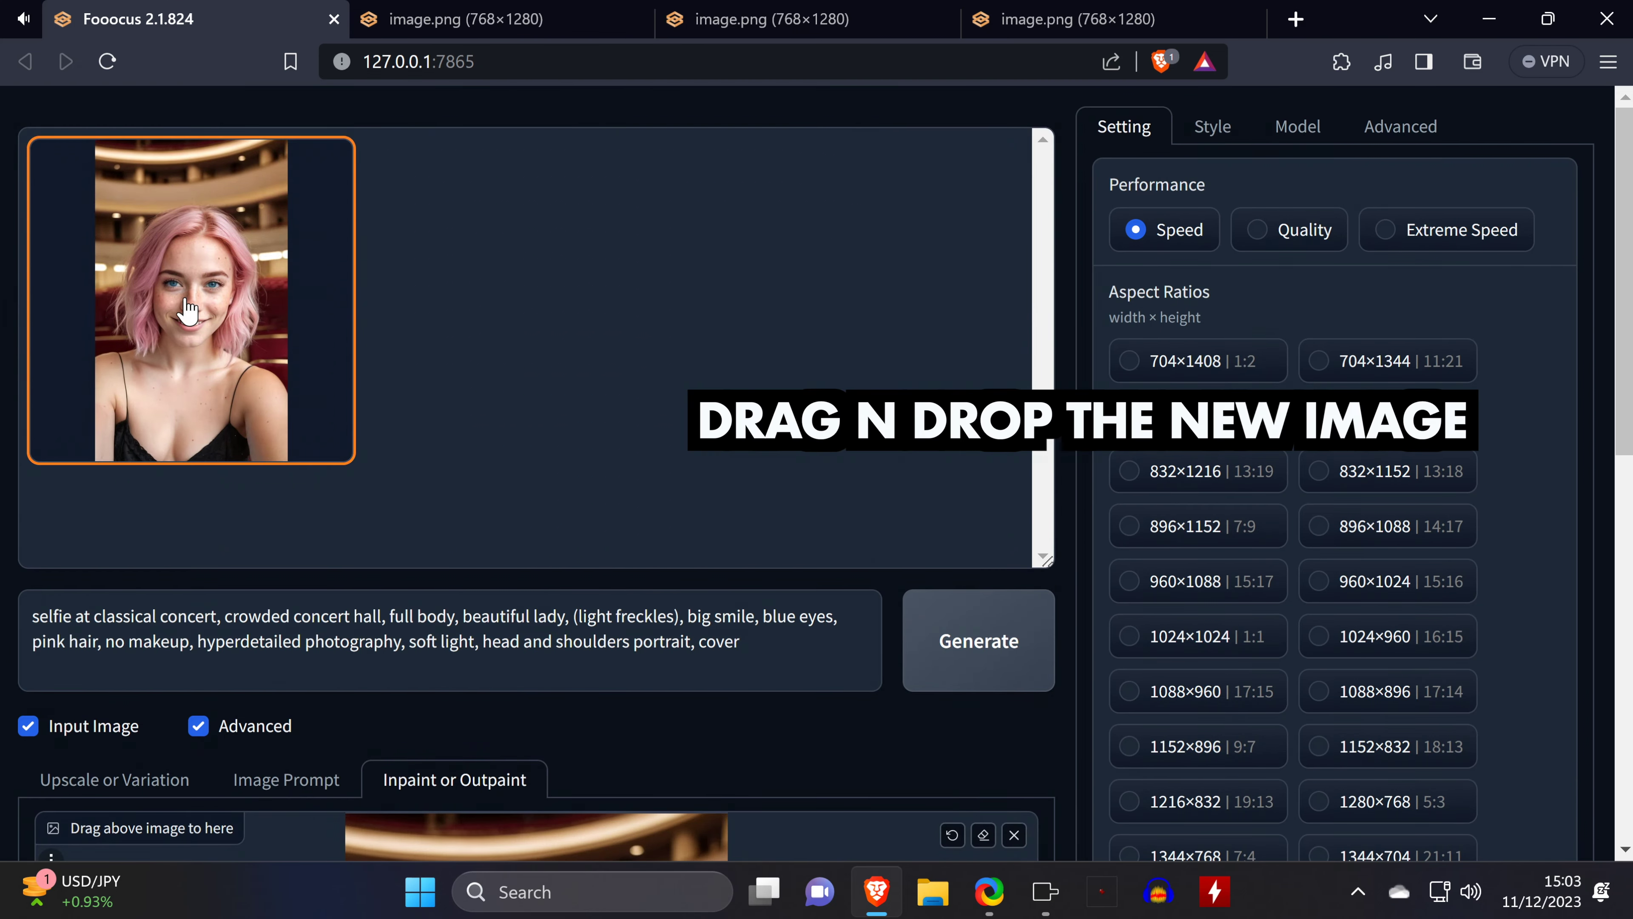
{"action": "scroll", "coordinate": [182, 341], "scroll_direction": "down", "scroll_amount": 4}
{"action": "left_click_drag", "start_coordinate": [188, 310], "coordinate": [566, 743]}
{"action": "scroll", "coordinate": [569, 765], "scroll_direction": "down", "scroll_amount": 4}
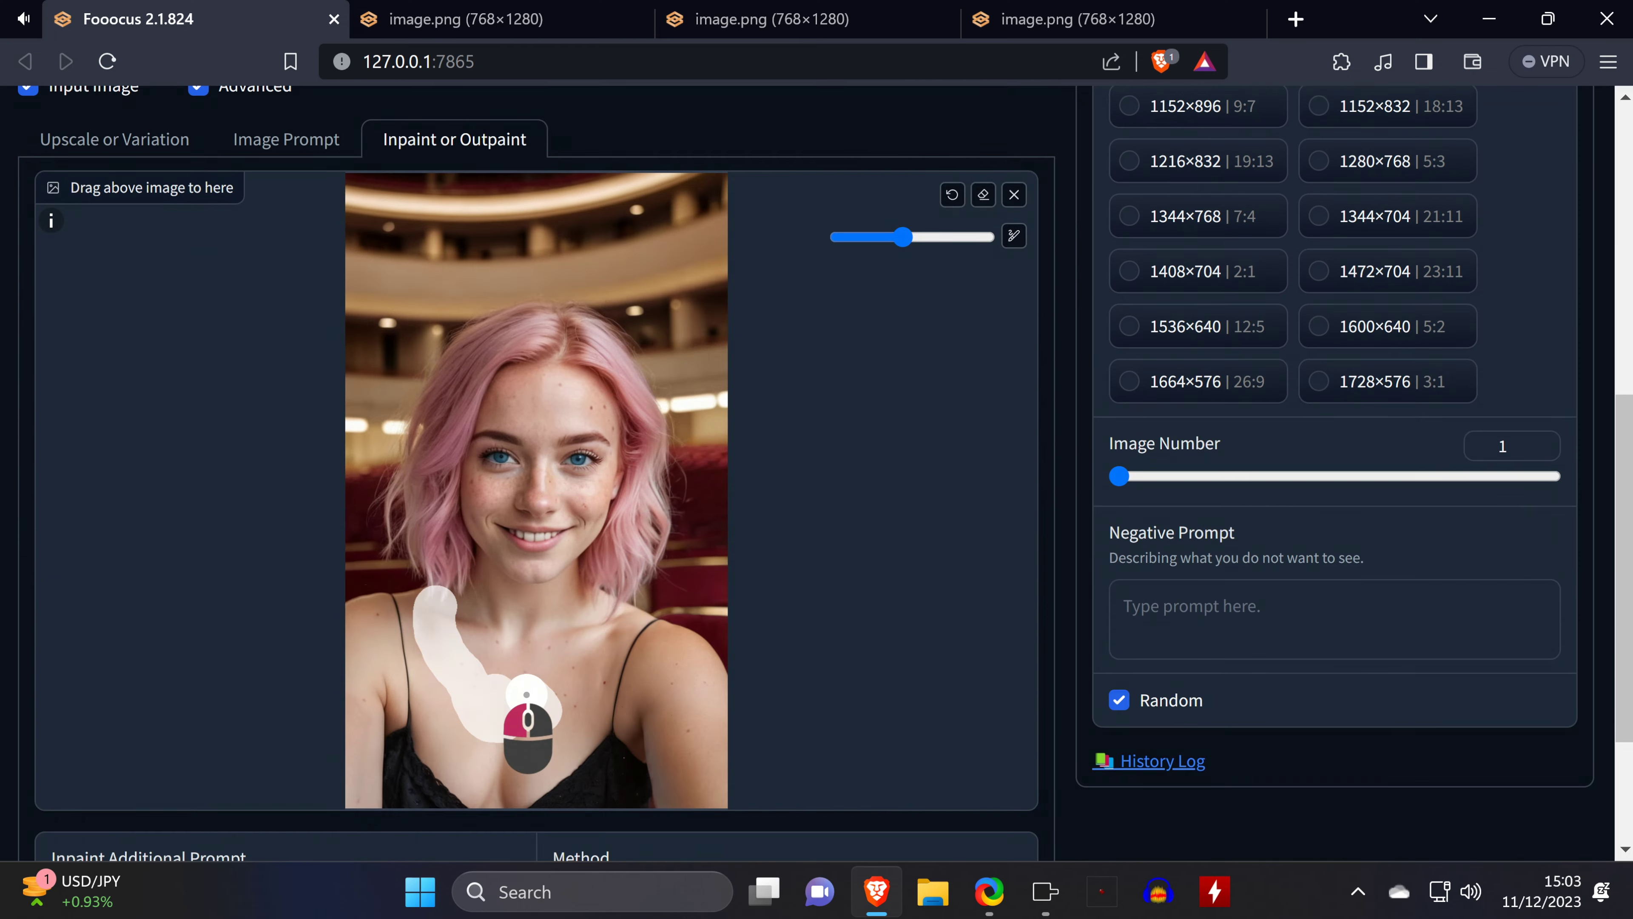
Step: Mask the eyes and replace the old dress description in the prompt with 'necklace'
{"action": "left_click_drag", "start_coordinate": [146, 904], "coordinate": [358, 904]}
{"action": "type", "text": "necklace"}
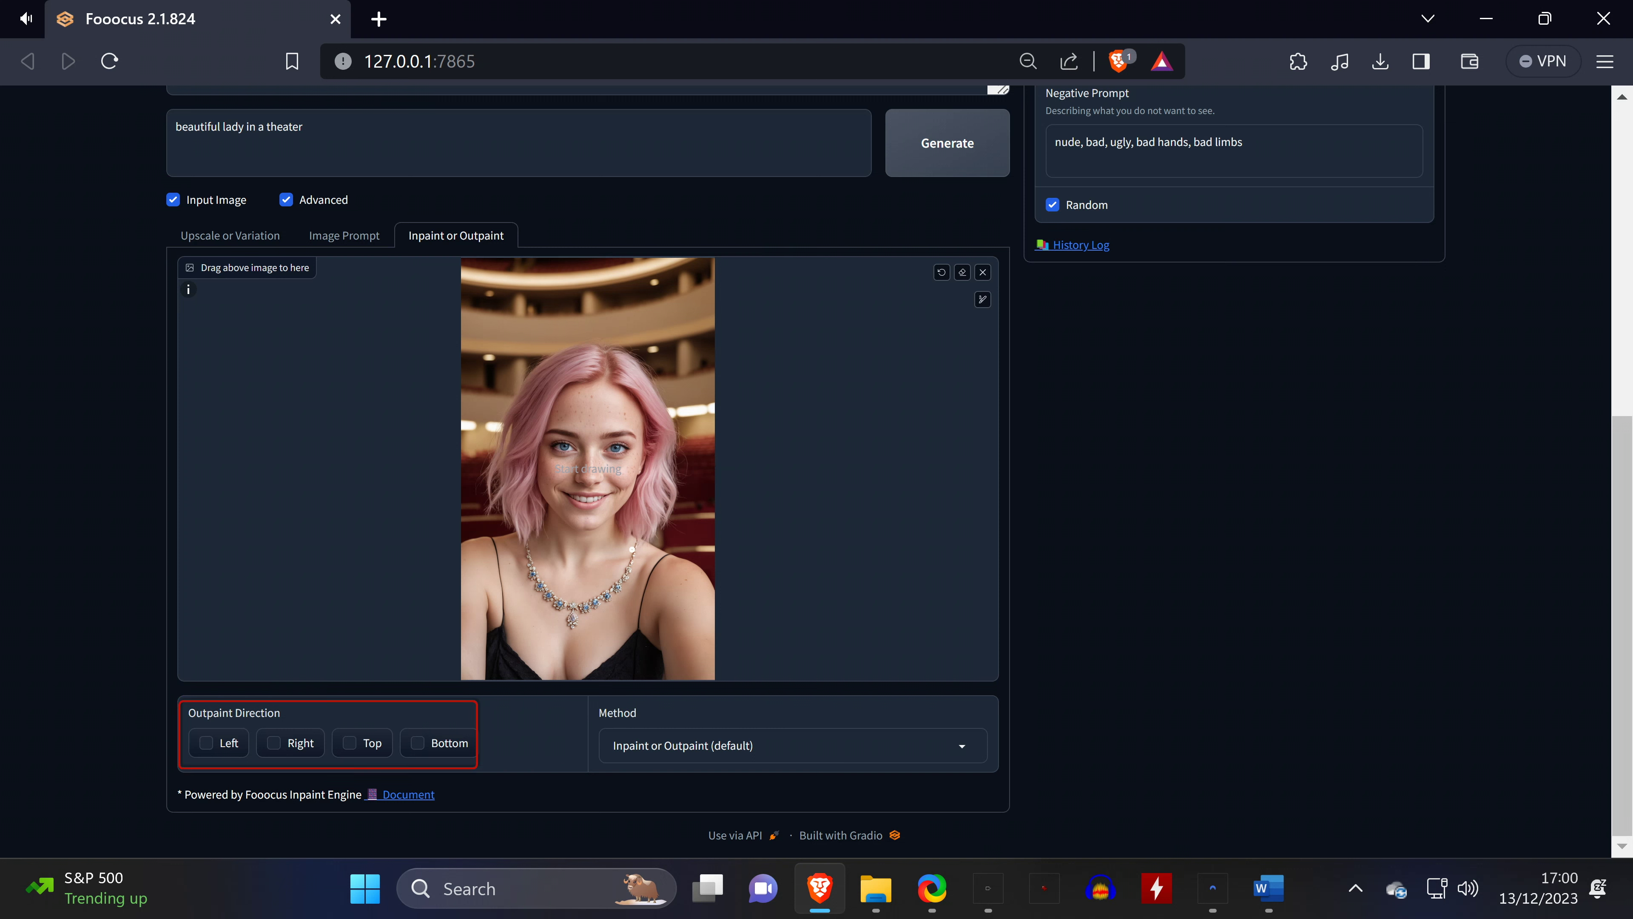
Step: Tick Right and Left under Outpaint Direction for the necklace portrait
{"action": "left_click", "coordinate": [284, 748]}
{"action": "left_click", "coordinate": [217, 748]}
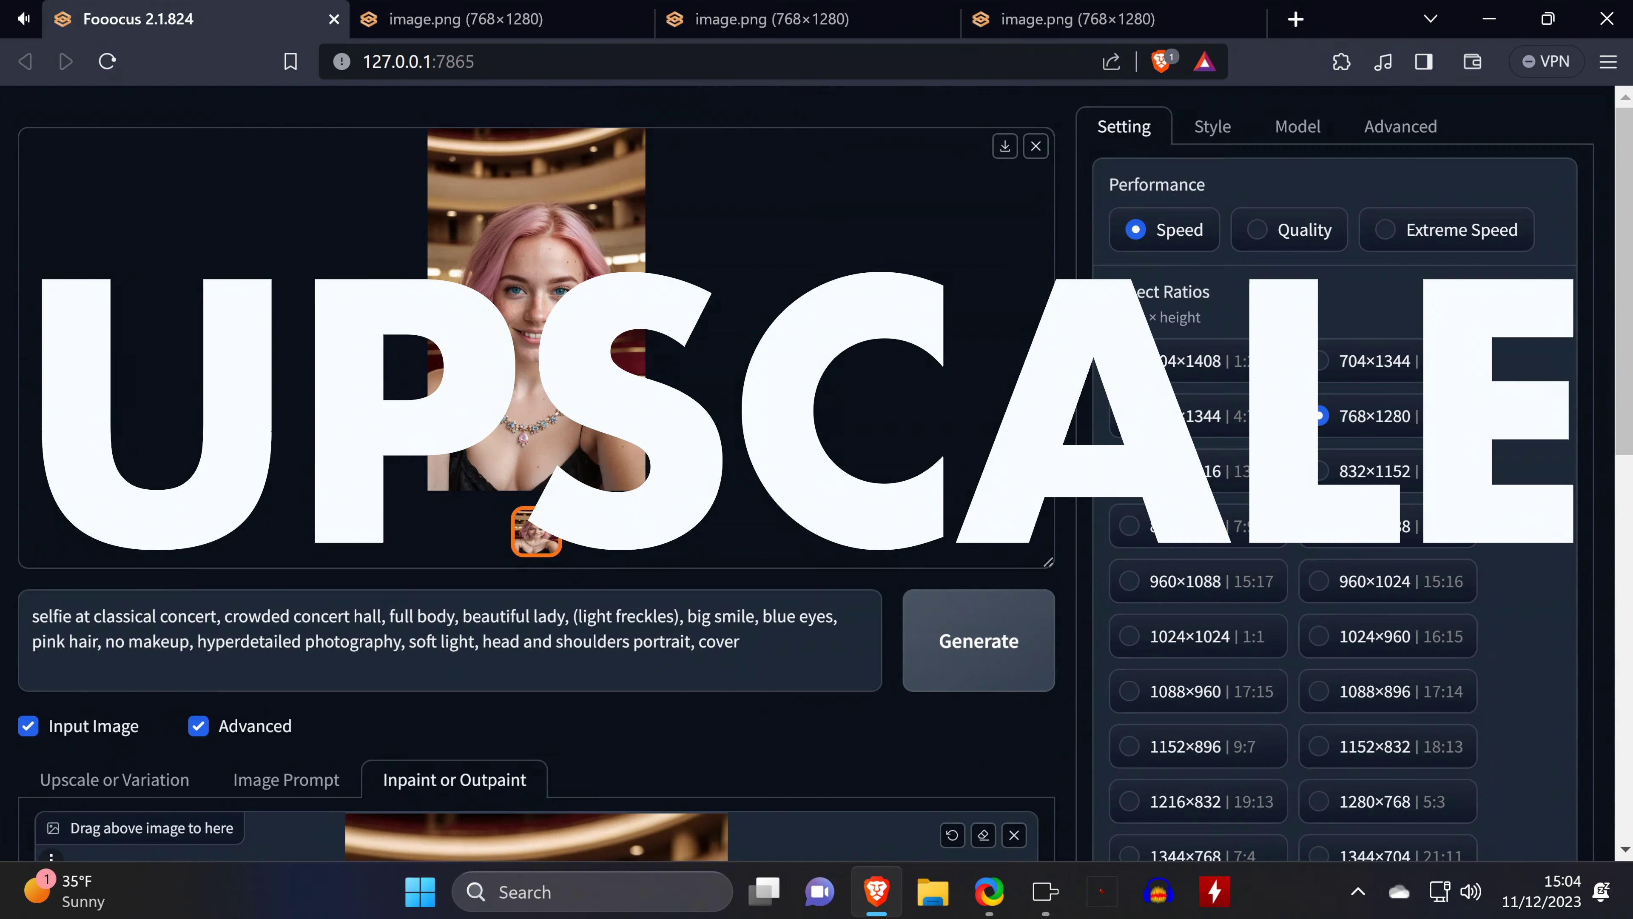
Step: Load the necklace portrait into the Upscale or Variation drop area
{"action": "scroll", "coordinate": [364, 321], "scroll_direction": "down", "scroll_amount": 3}
{"action": "left_click", "coordinate": [138, 530]}
{"action": "scroll", "coordinate": [138, 539], "scroll_direction": "up", "scroll_amount": 2}
{"action": "left_click_drag", "start_coordinate": [430, 376], "coordinate": [334, 804]}
{"action": "scroll", "coordinate": [485, 628], "scroll_direction": "down", "scroll_amount": 4}
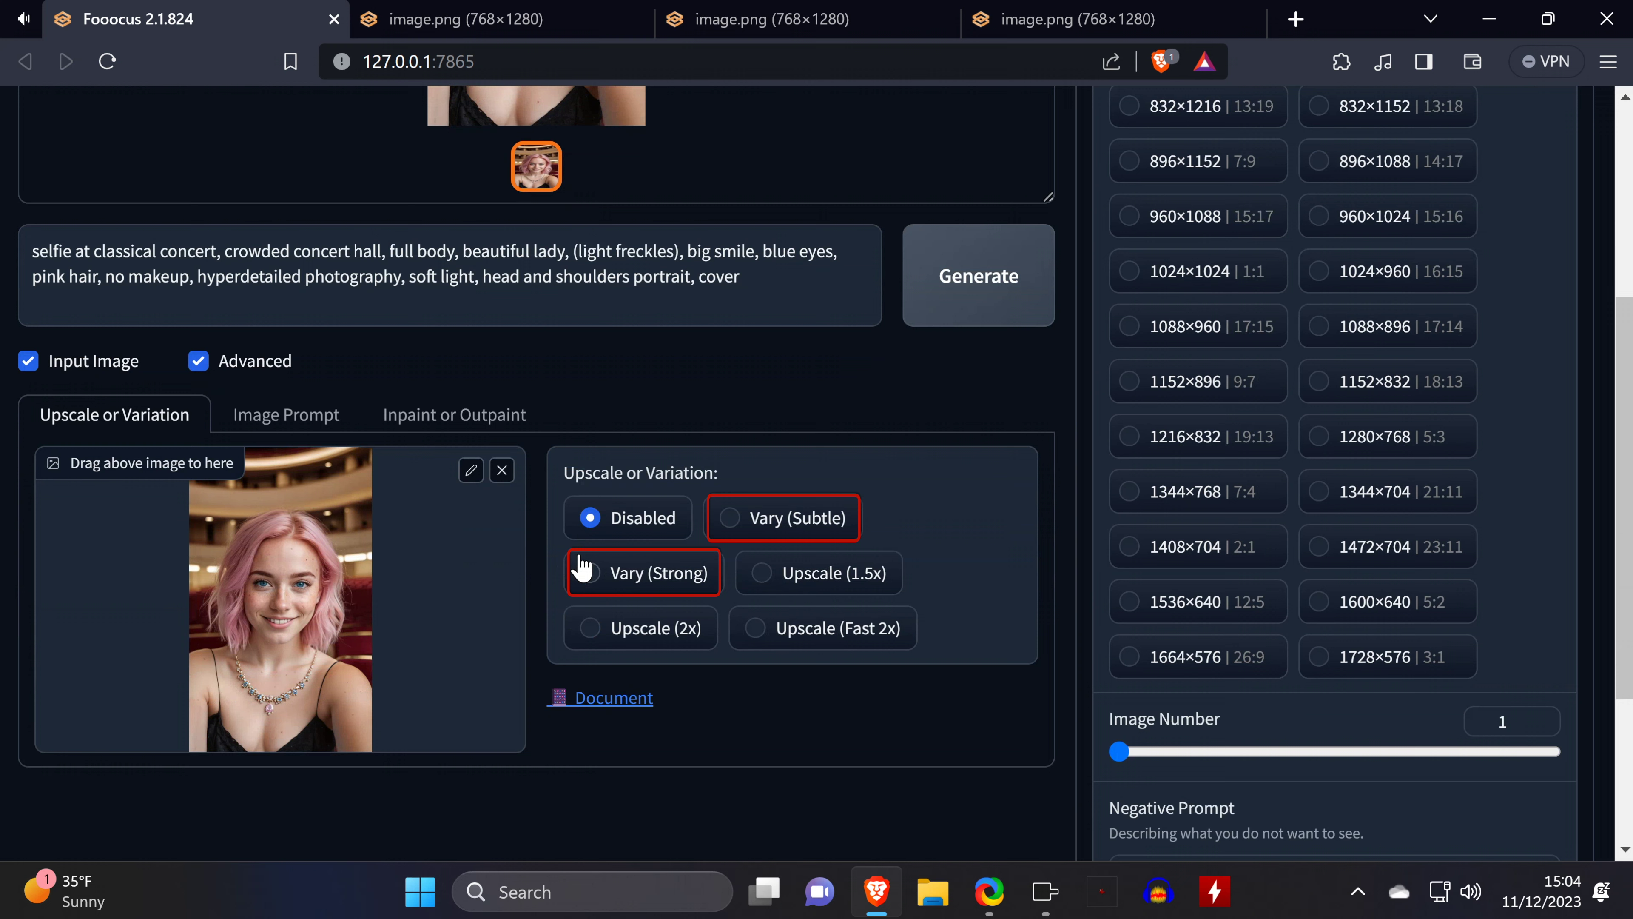
{"action": "left_click", "coordinate": [593, 628]}
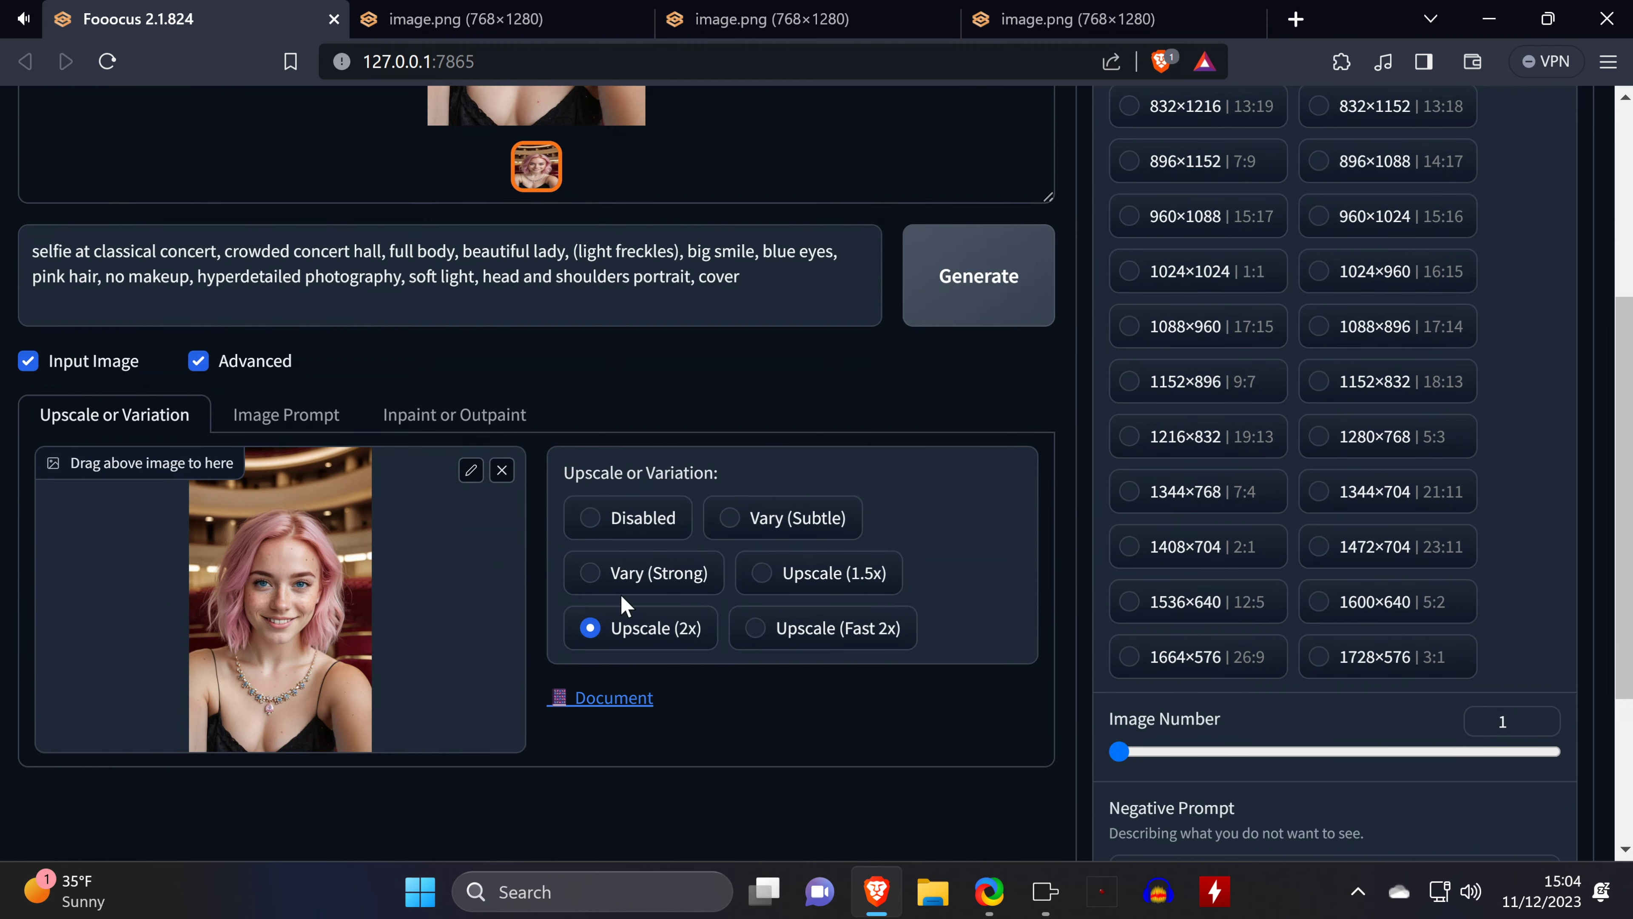
{"action": "left_click", "coordinate": [974, 316]}
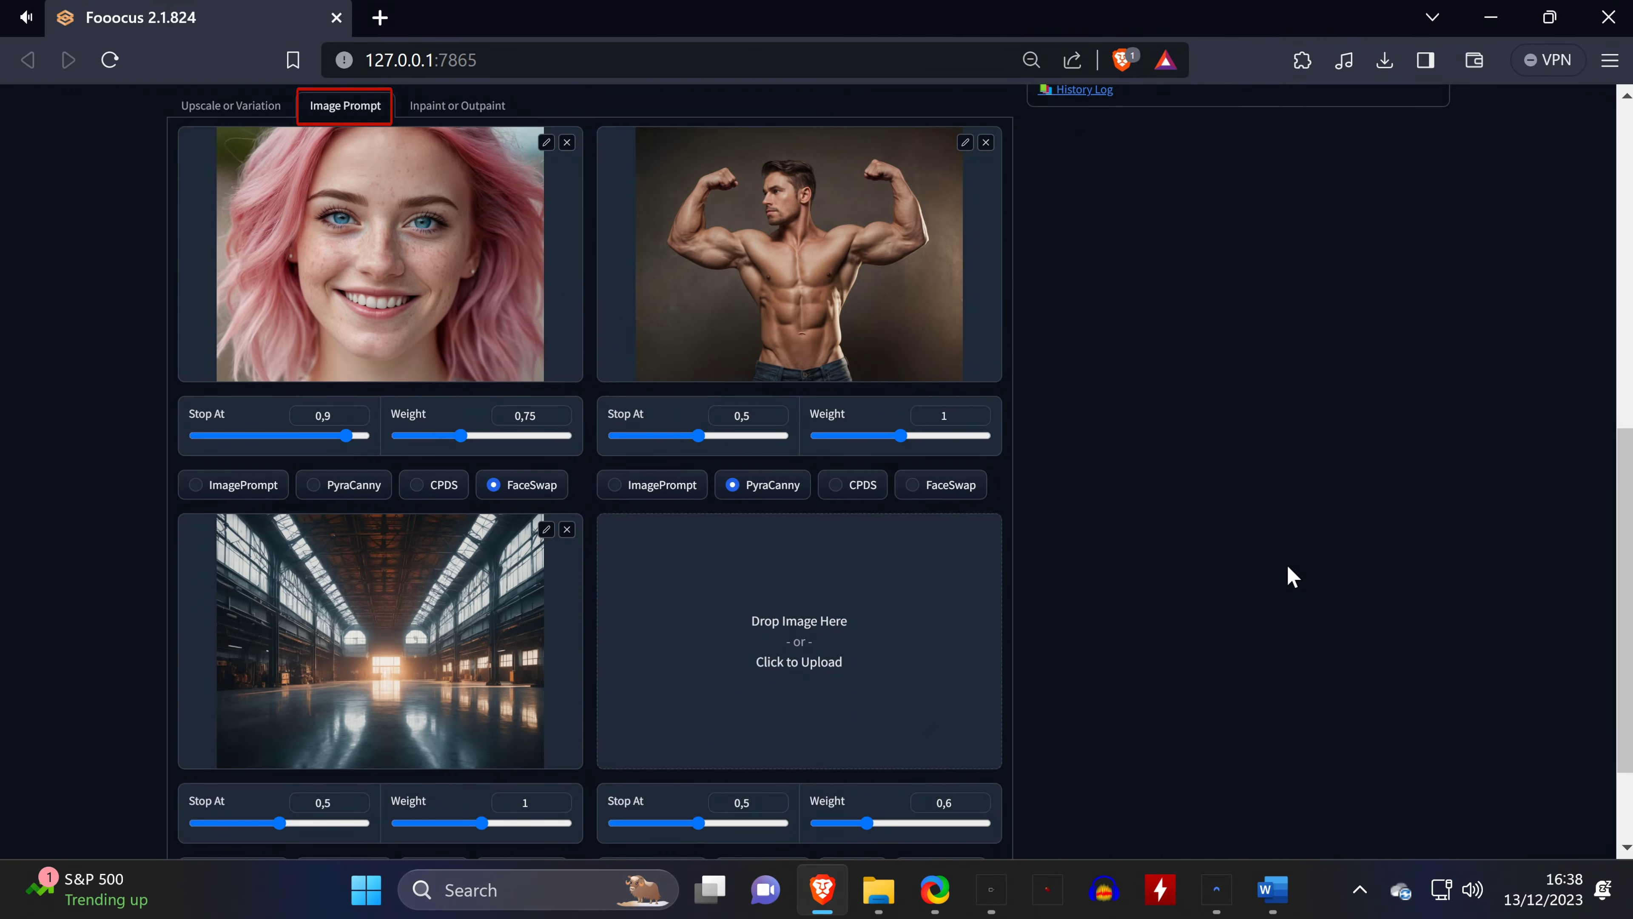
{"action": "middle_click", "coordinate": [1288, 568]}
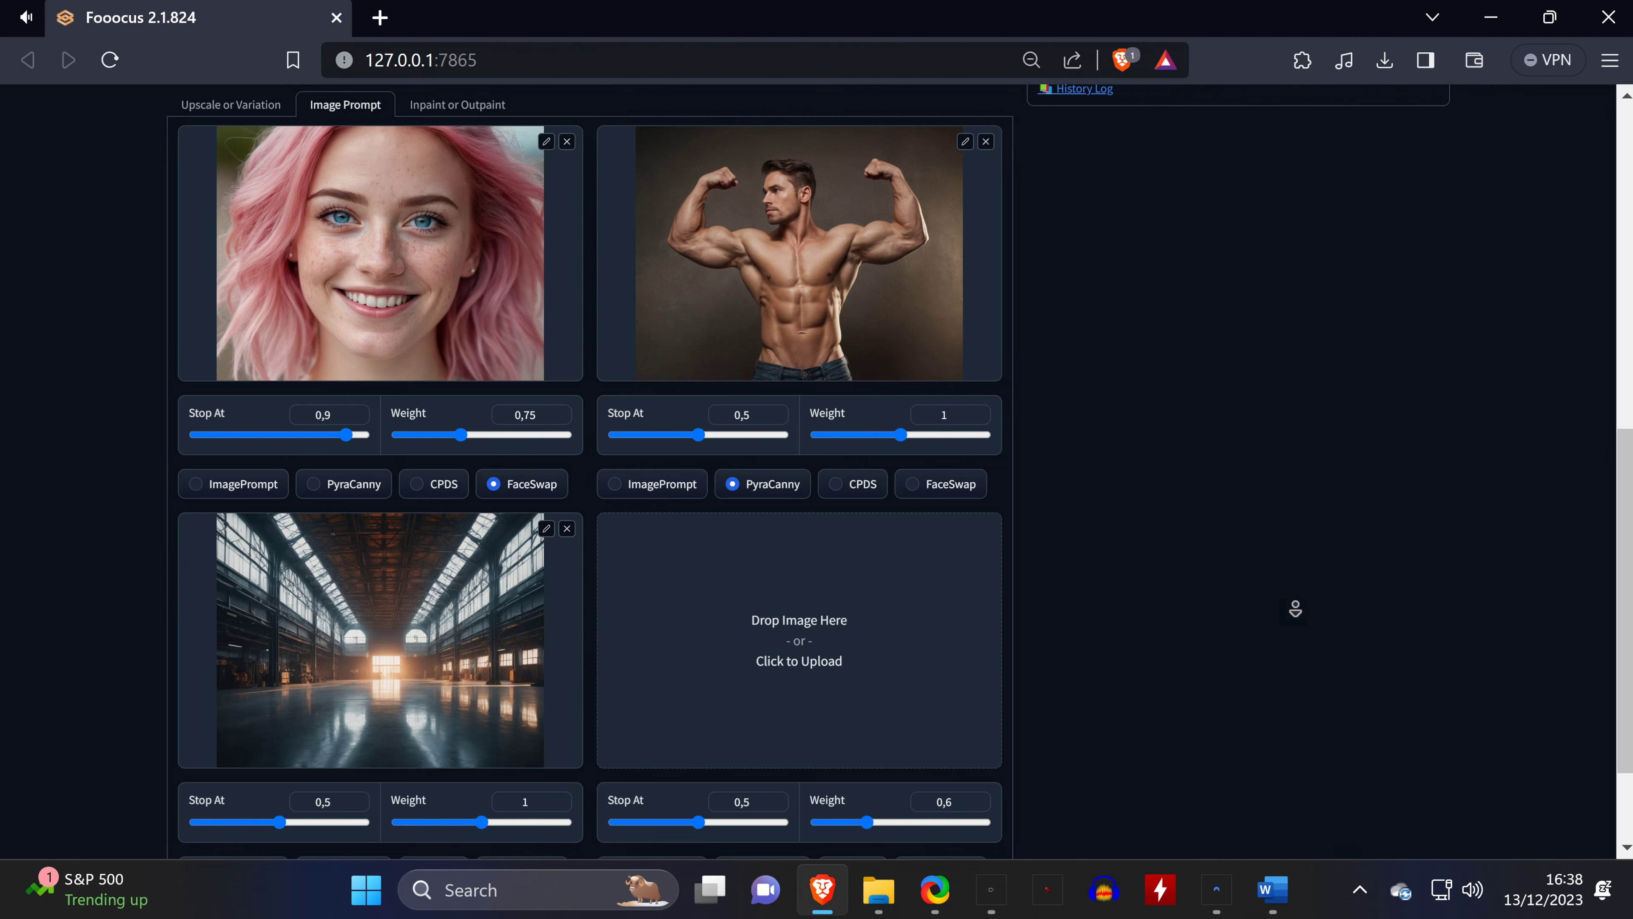
{"action": "scroll", "coordinate": [1295, 609], "scroll_direction": "down", "scroll_amount": 1}
{"action": "scroll", "coordinate": [1296, 613], "scroll_direction": "down", "scroll_amount": 1}
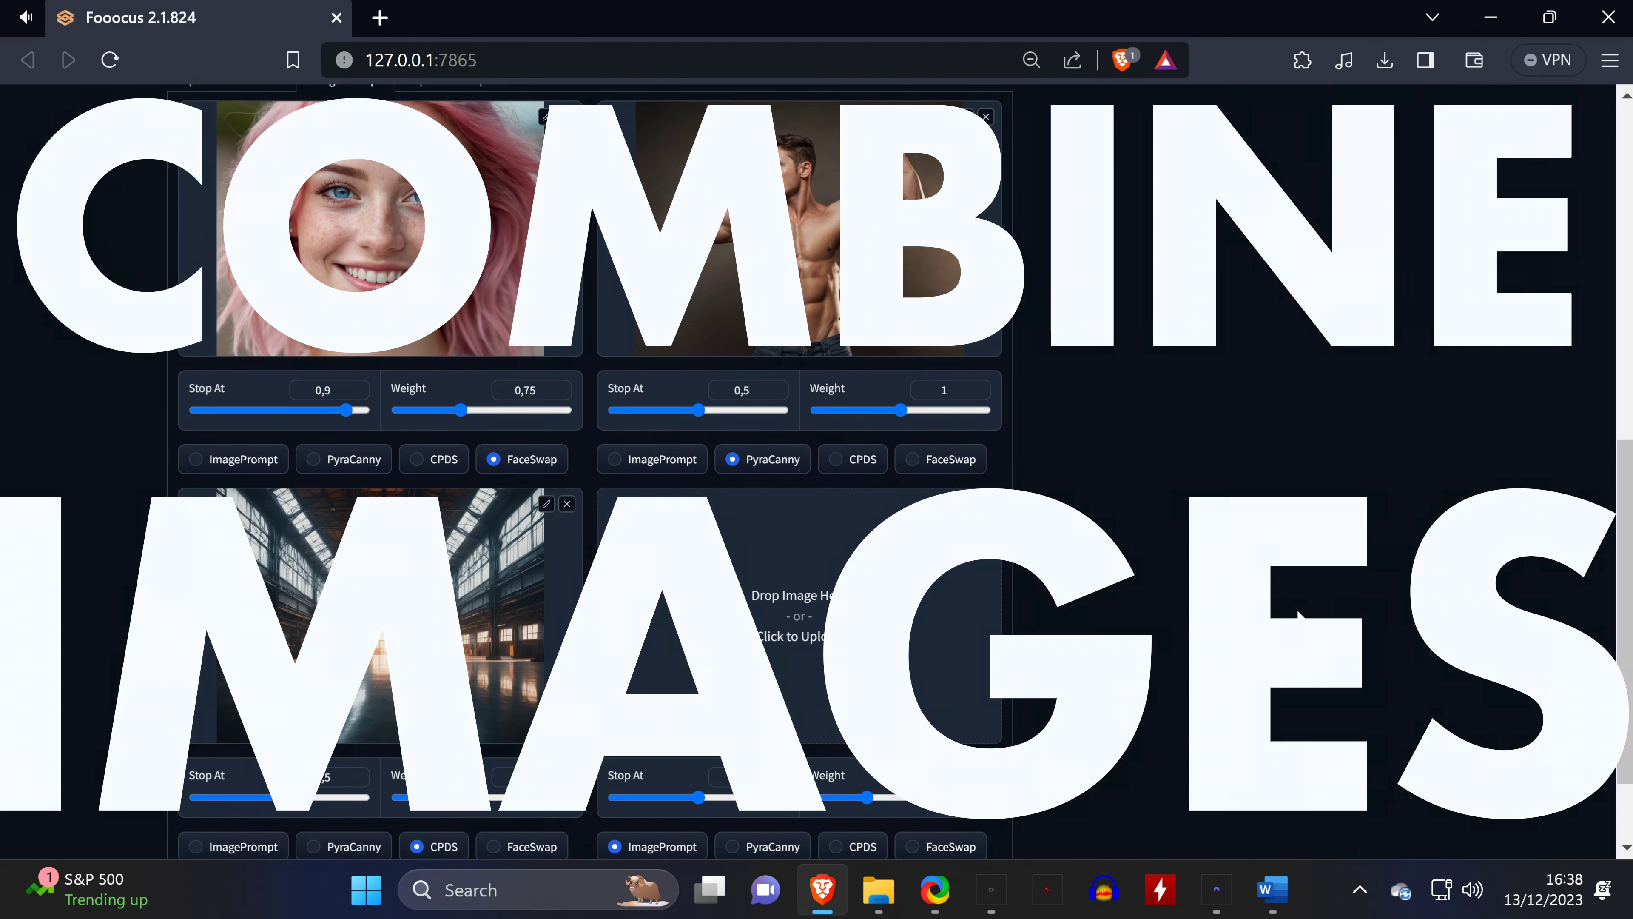